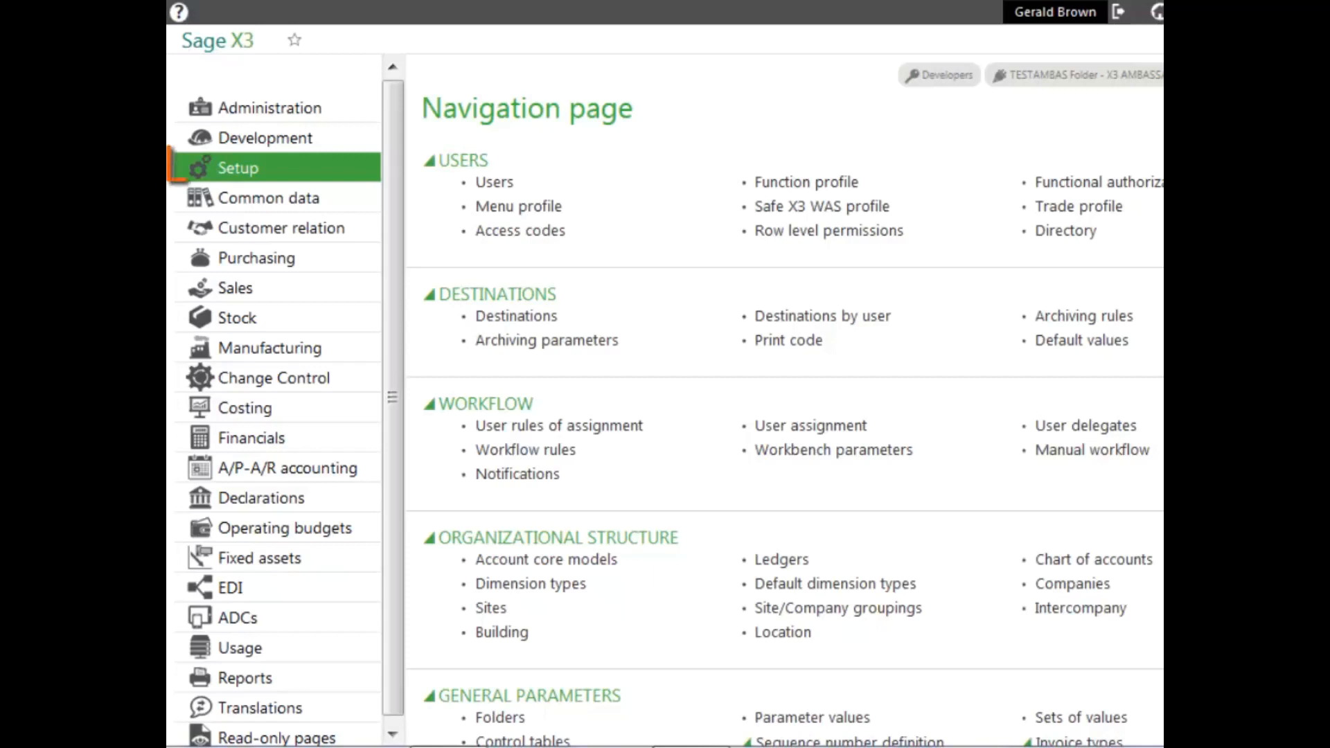
# Open the payment entry types under A/P-A/R accounting in Setup and start a new record
pyautogui.scroll(-20, 785, 400)
pyautogui.scroll(-15, 785, 400)
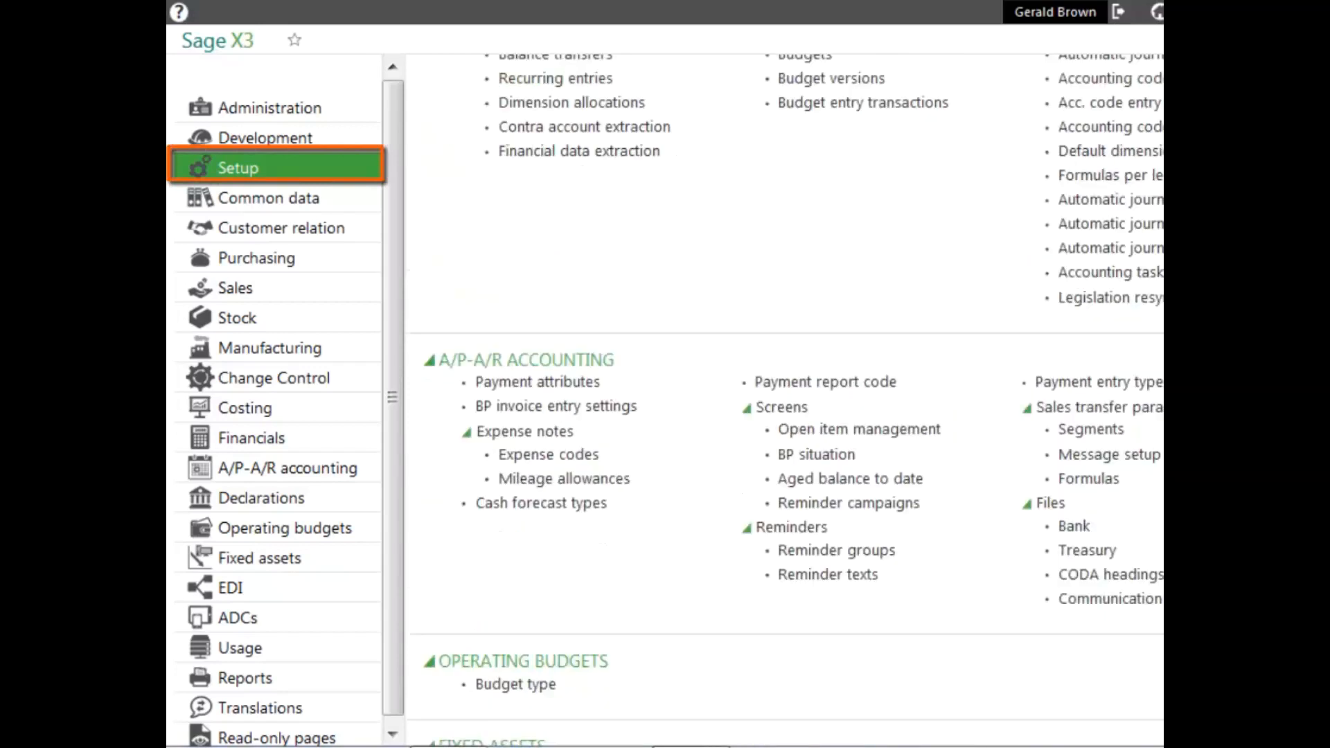
pyautogui.scroll(5, 773, 401)
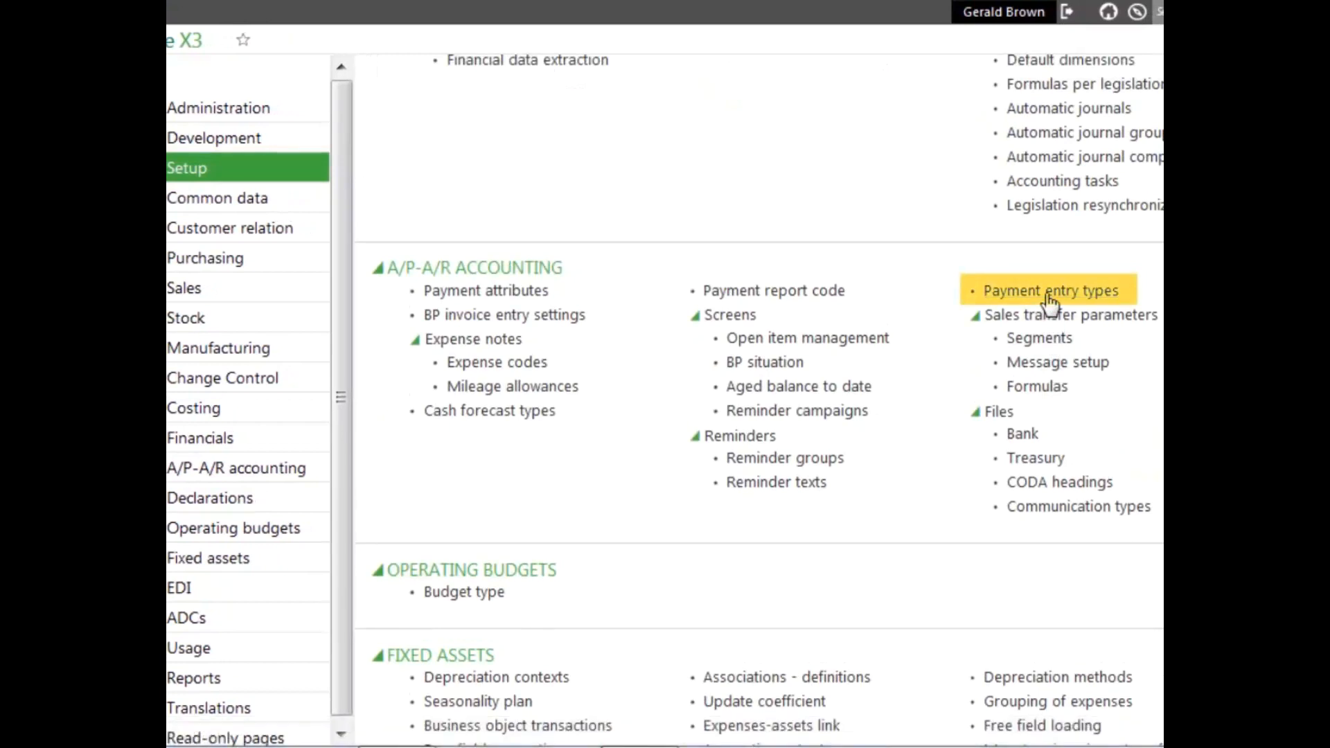
pyautogui.click(1049, 298)
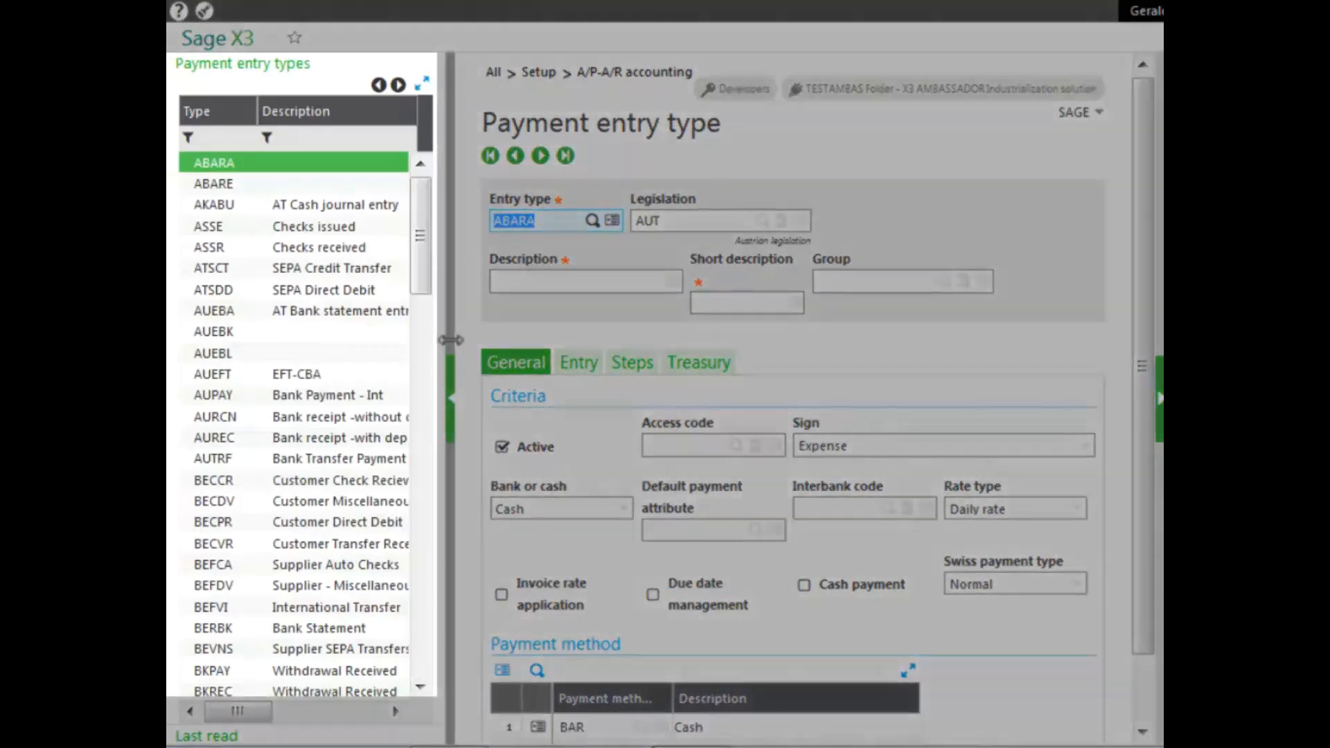
pyautogui.moveTo(450, 340); pyautogui.dragTo(407, 340)
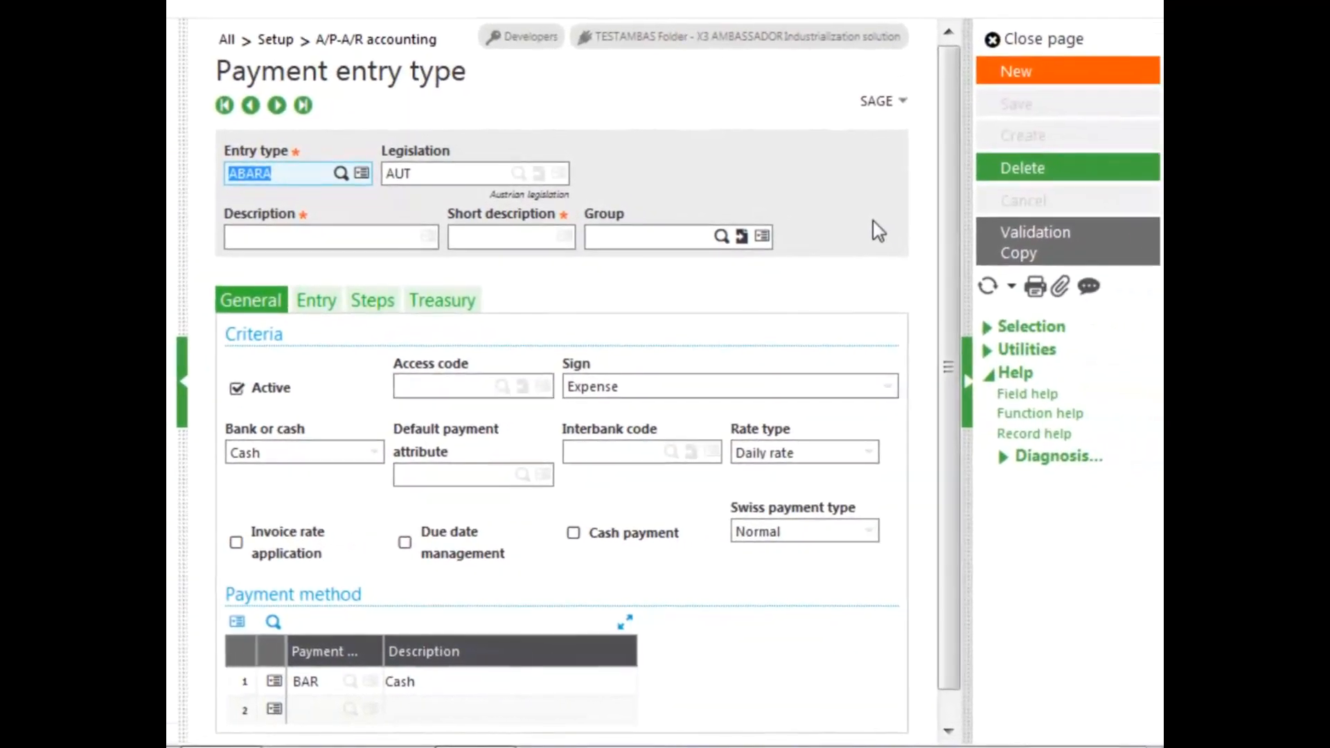
pyautogui.click(1014, 73)
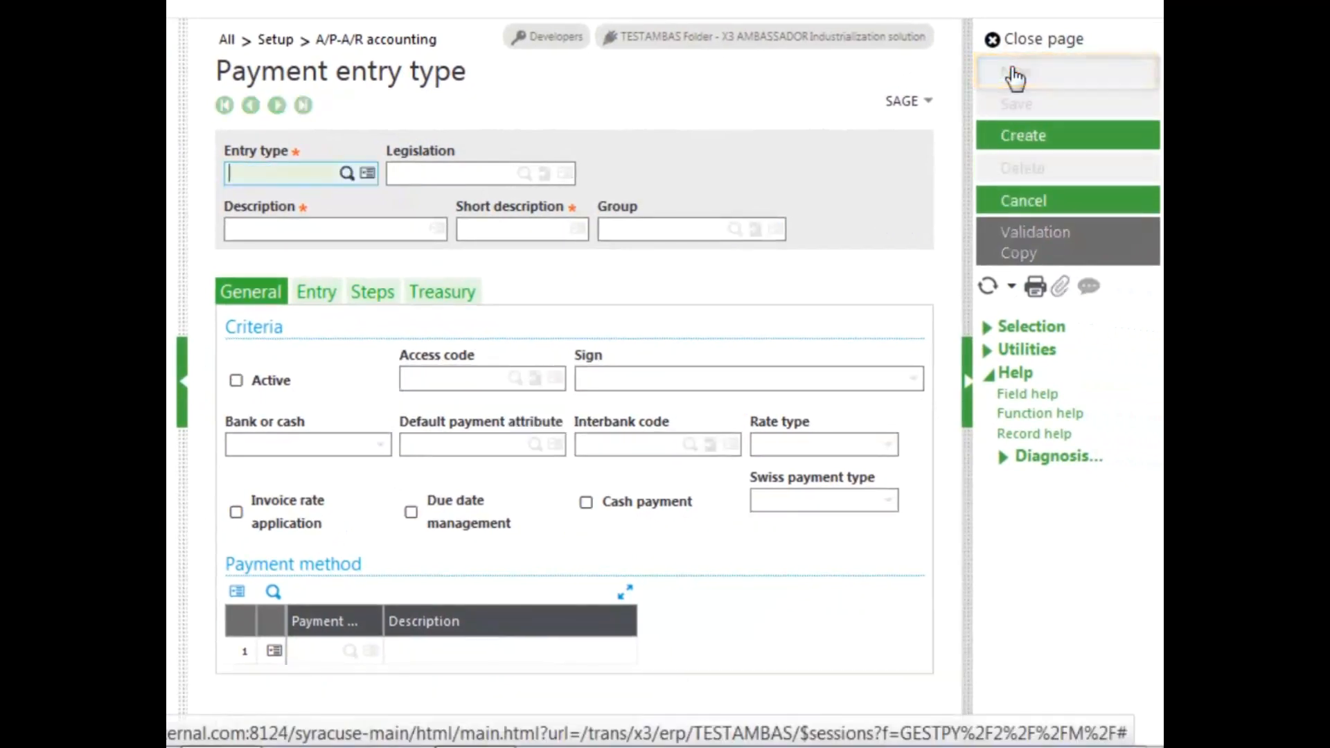
# Enter PAYNA as the new entry type and USA as its legislation
pyautogui.write('PAYNA')
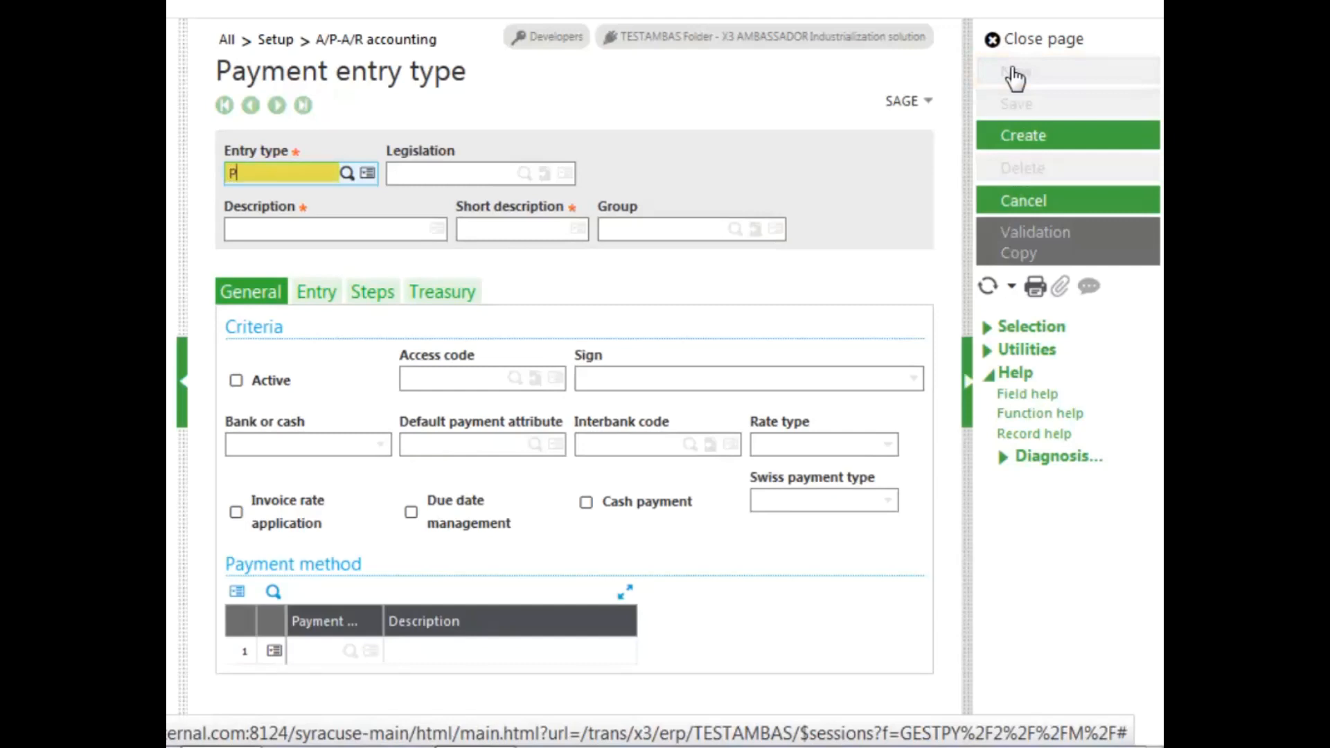
pyautogui.press('Tab')
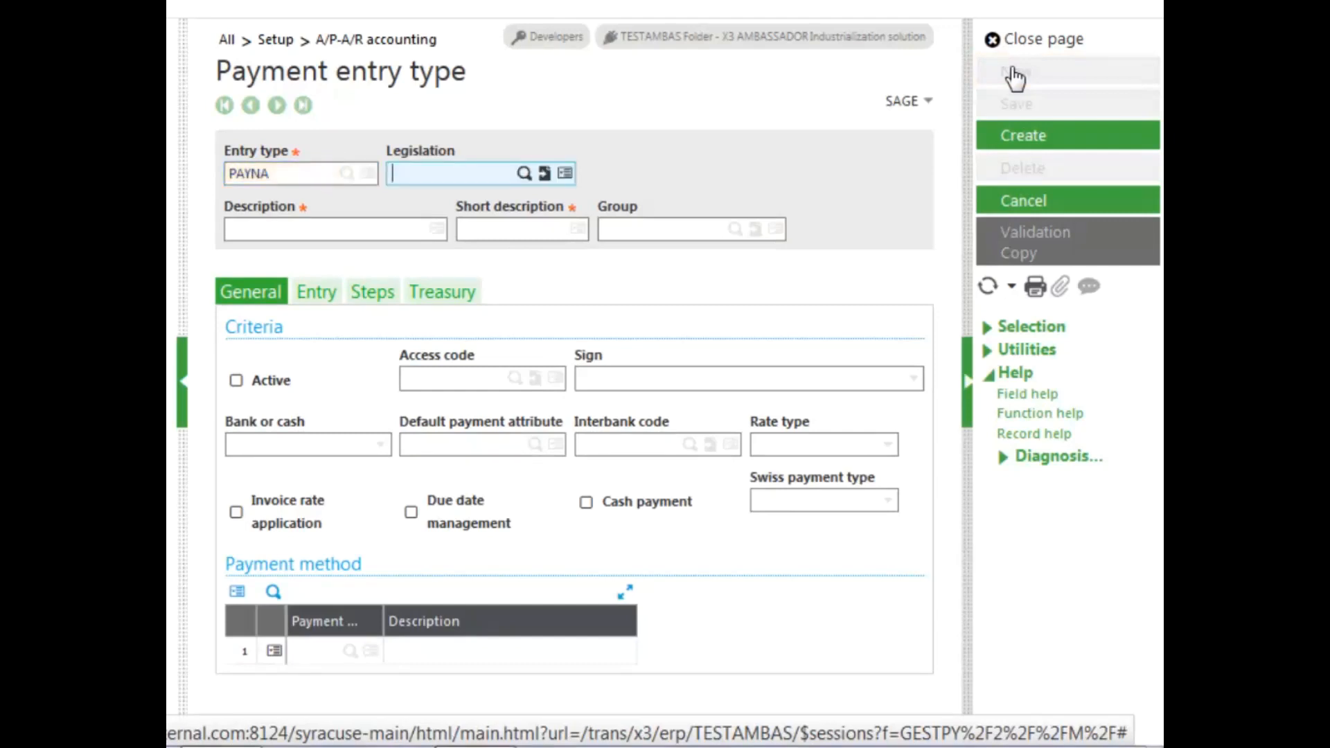
pyautogui.write('USA')
pyautogui.press('Tab')
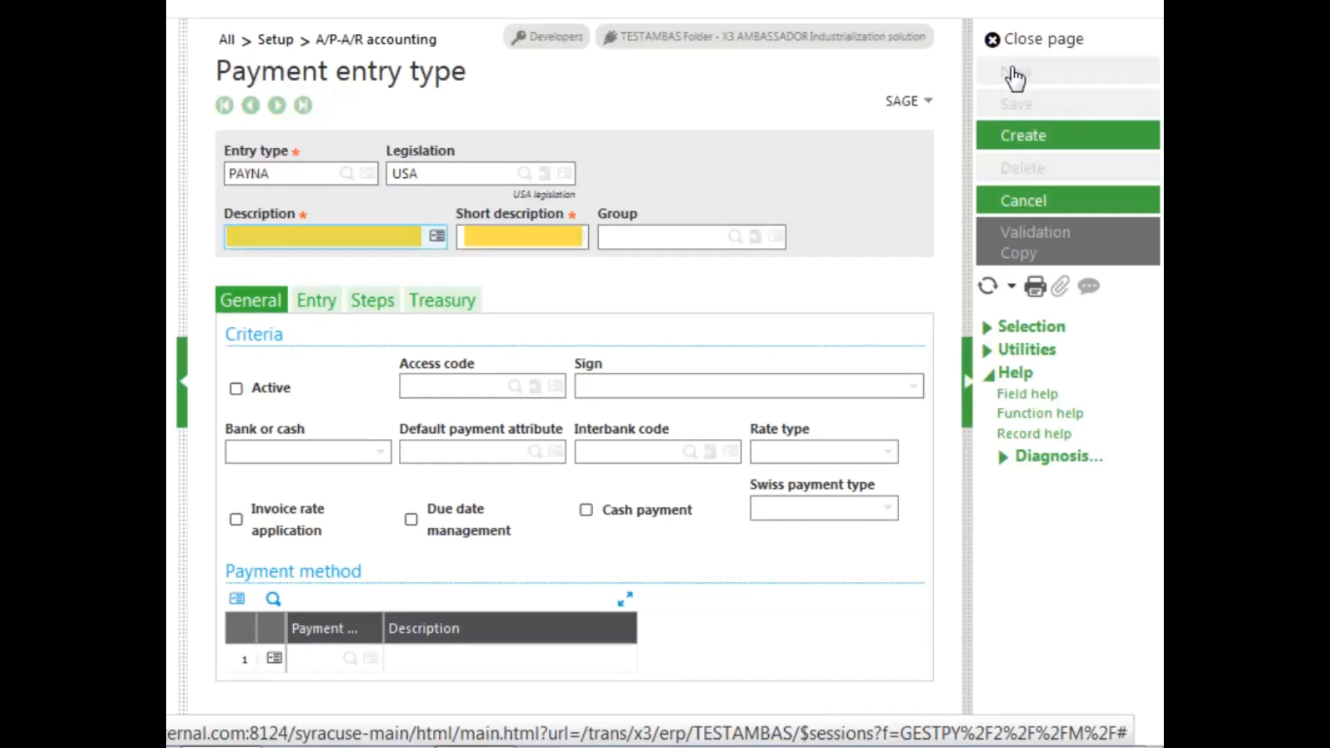
# Set the description to Manual Check NA, the short description to Manual Ck NA, and the group to NA10
pyautogui.write('Manual Check NA')
pyautogui.press('Tab')
pyautogui.write('Manual Ck NA')
pyautogui.press('Tab')
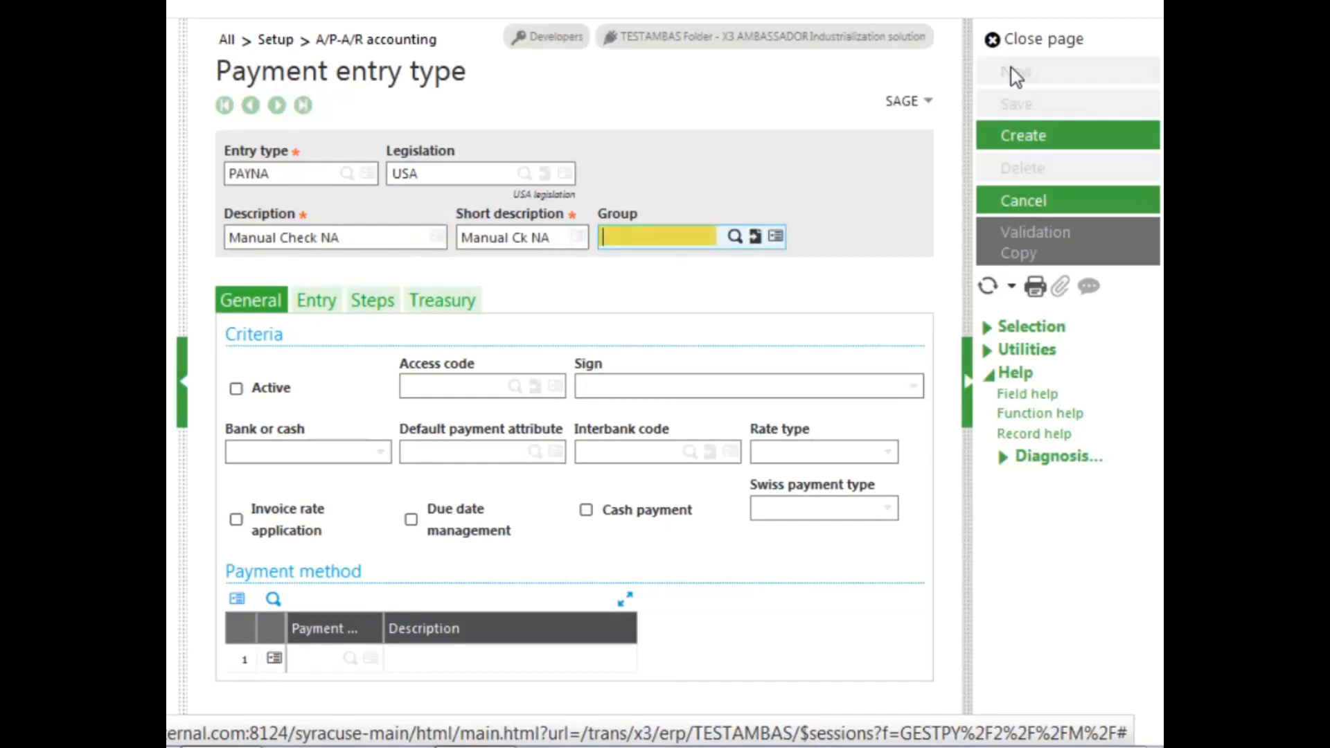
pyautogui.write('na10')
pyautogui.press('Tab')
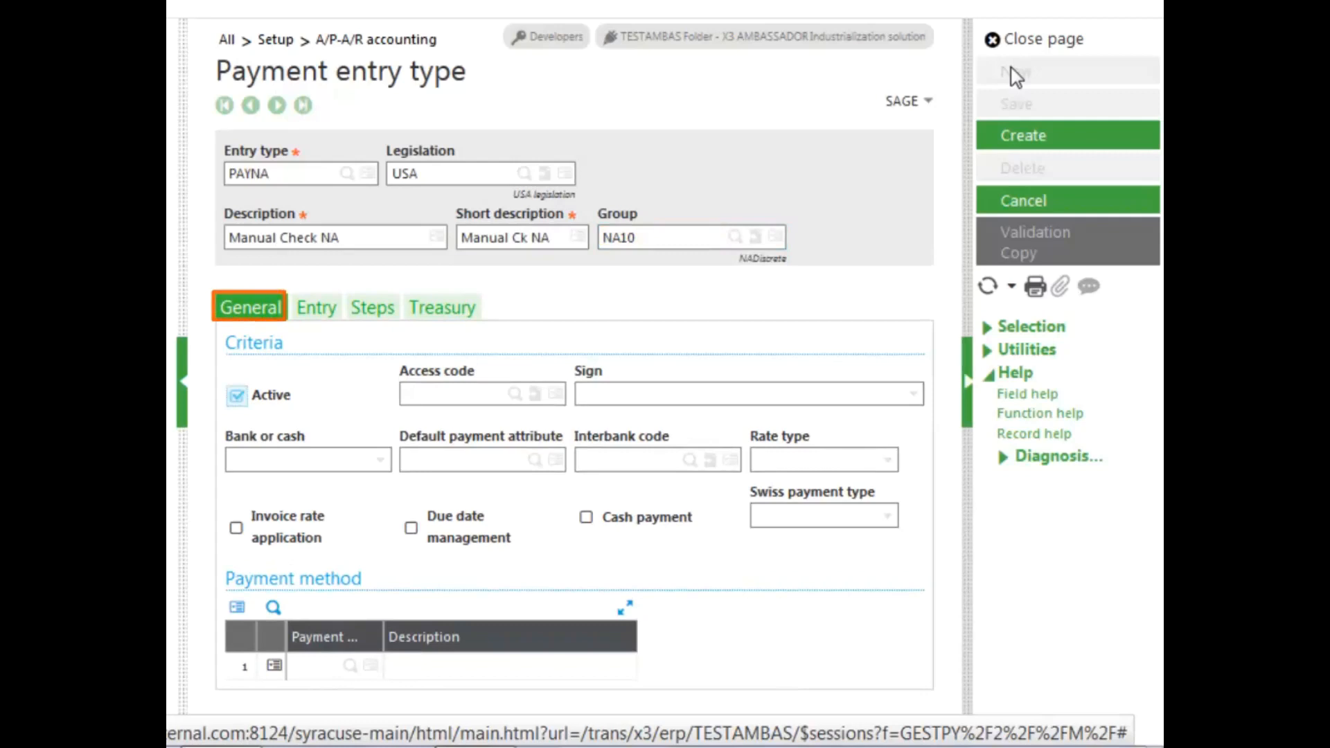
# In the general criteria, set the sign to Expense, bank or cash to Bank, and the default payment attribute to PAYNA
pyautogui.click(379, 462)
pyautogui.click(265, 487)
pyautogui.click(446, 460)
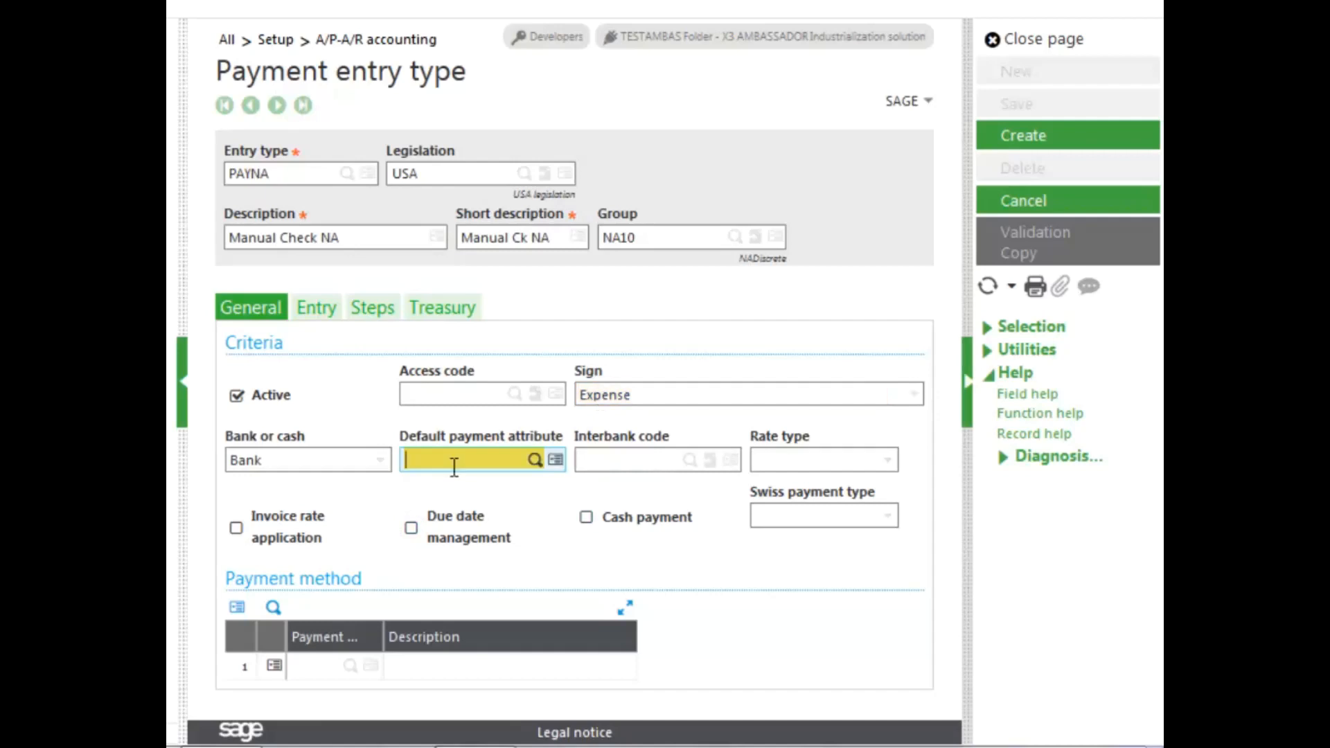
pyautogui.write('PAYNA')
pyautogui.press('Tab')
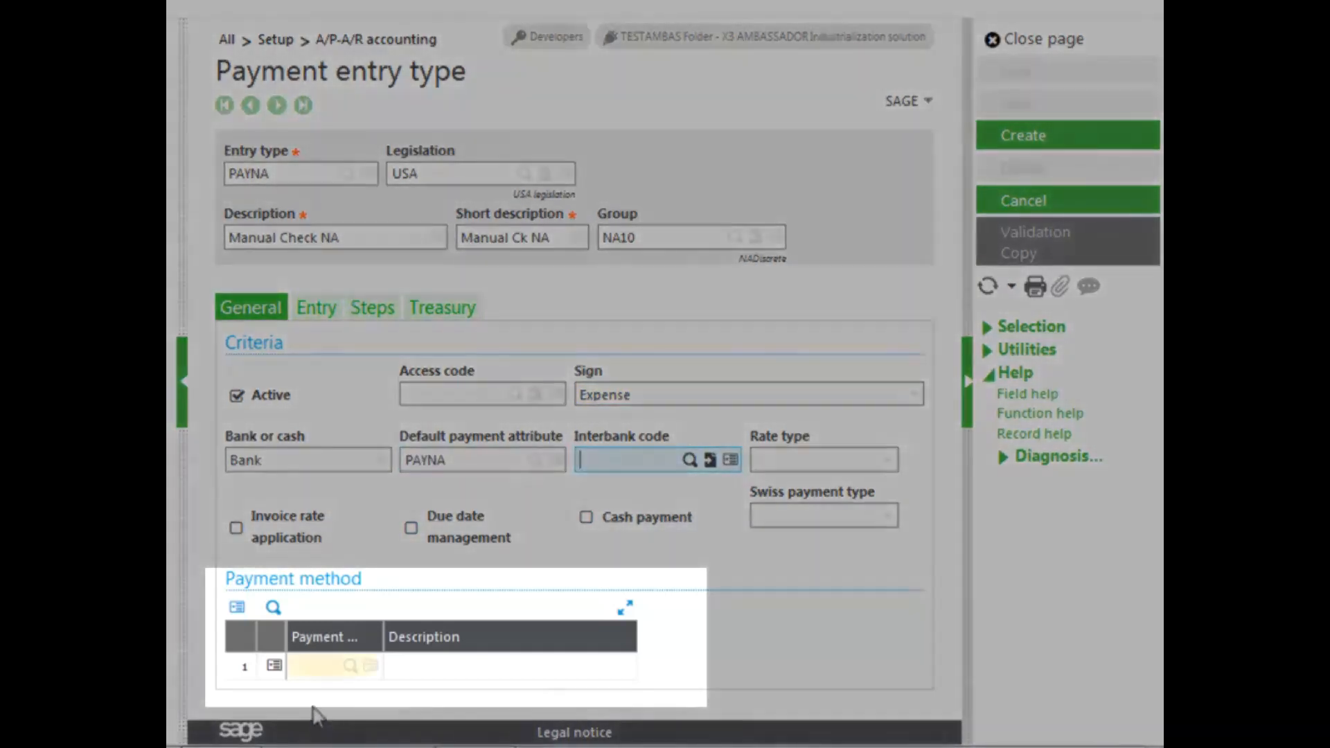
# Add CHQ as the first payment method of the entry type
pyautogui.click(308, 666)
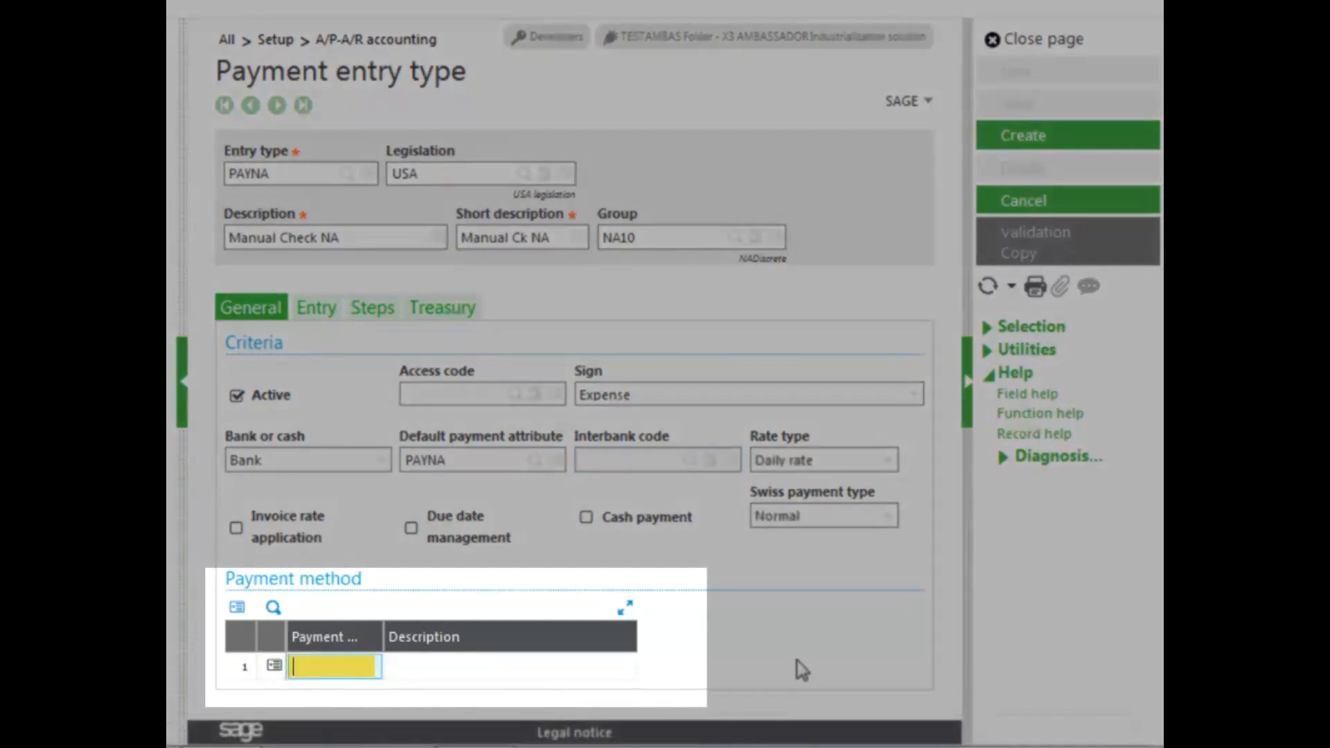
pyautogui.write('chq')
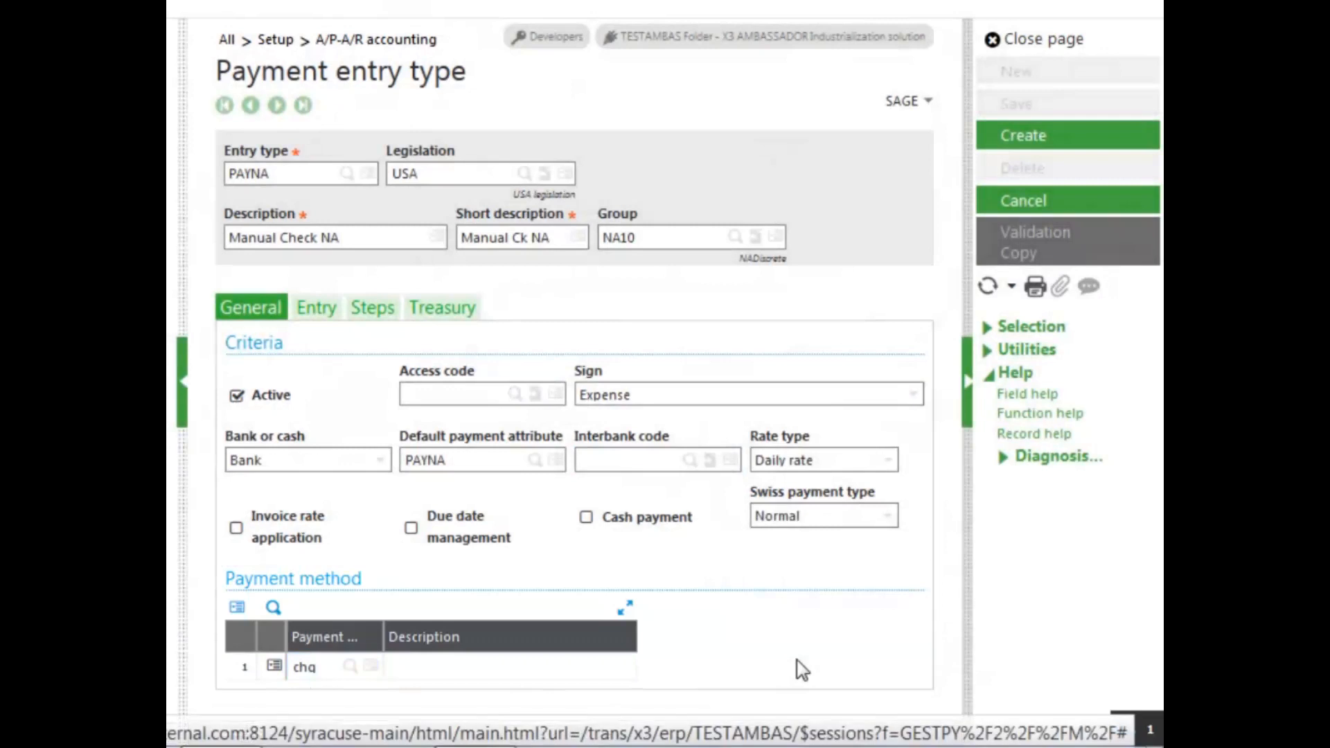
pyautogui.press('Tab')
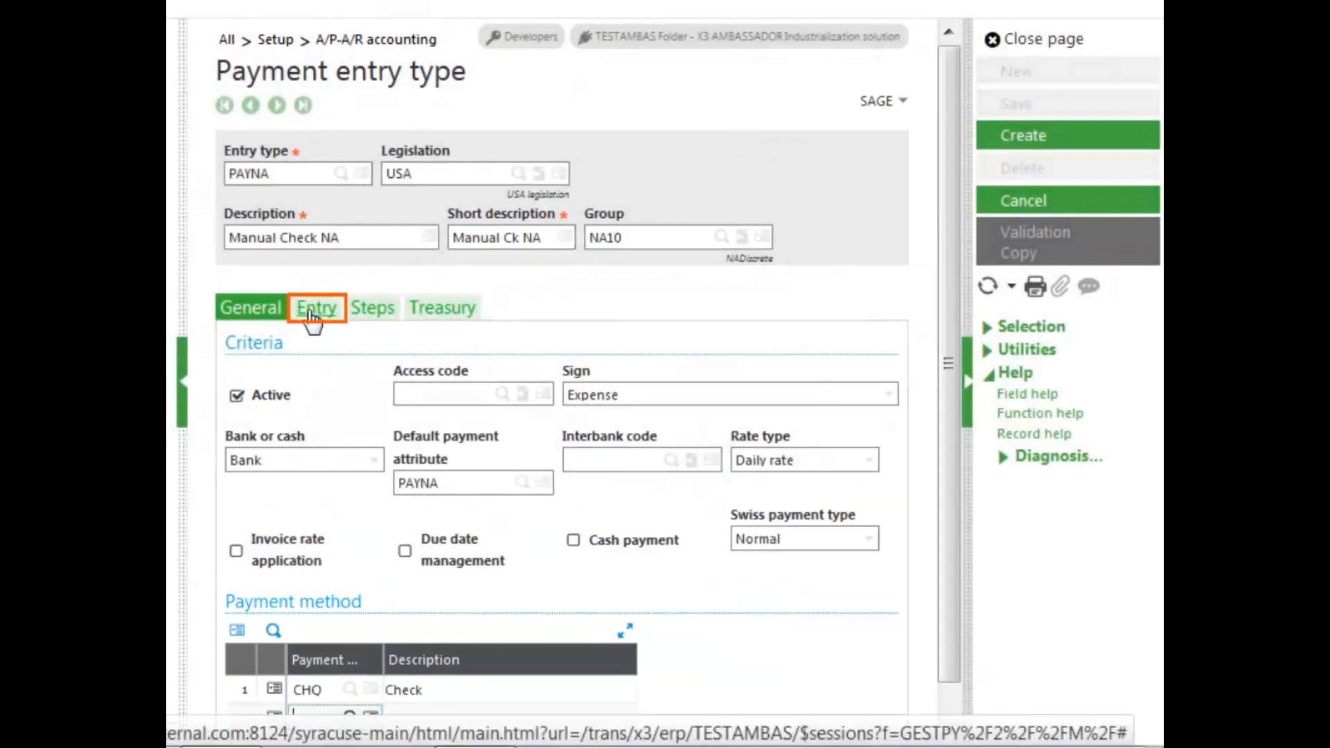
# Enable the Bank, Reference and Header description fields in the entry settings
pyautogui.click(309, 314)
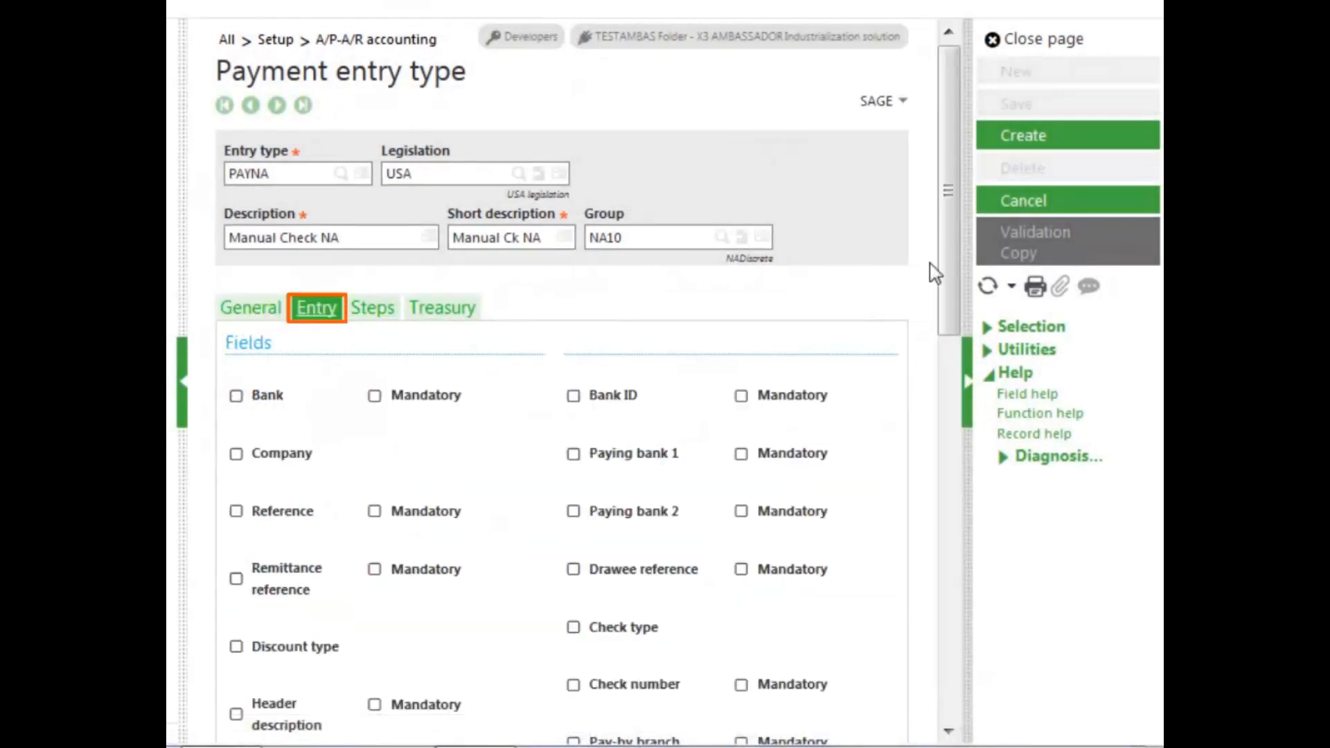
pyautogui.moveTo(950, 276); pyautogui.dragTo(940, 398)
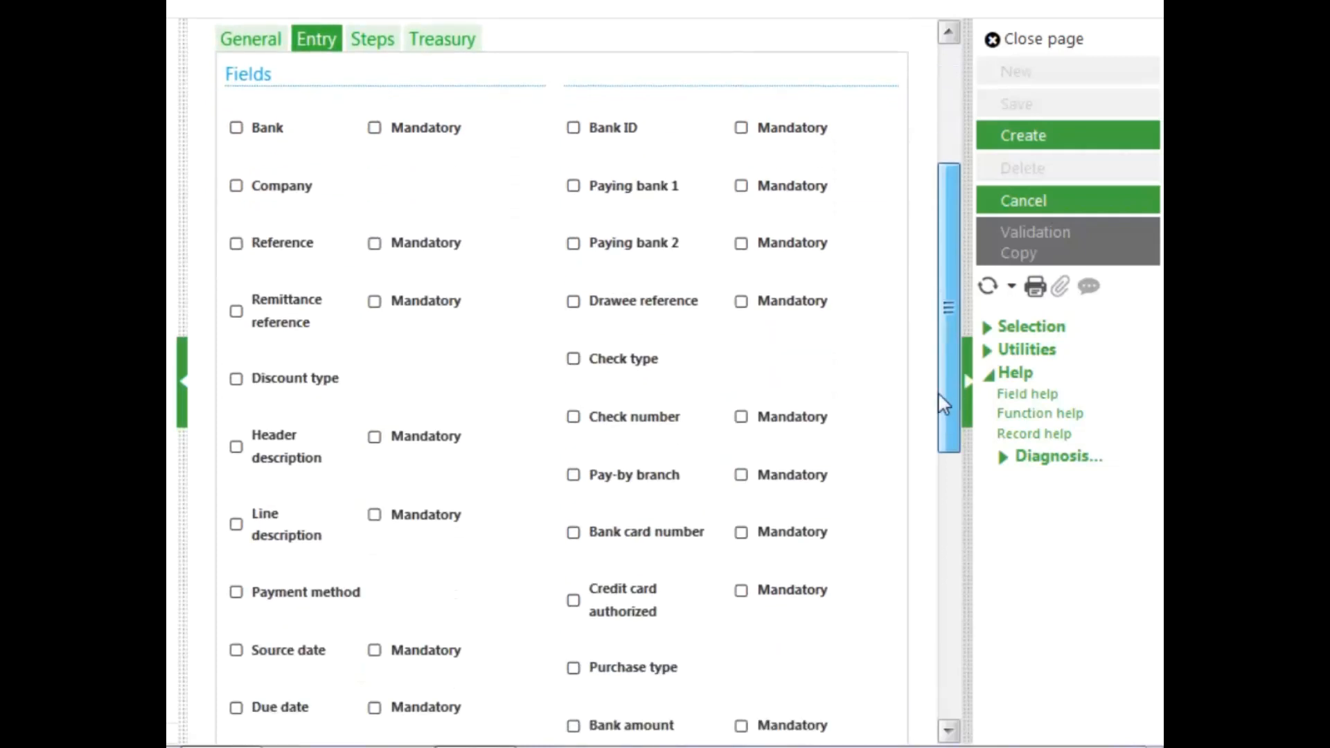
pyautogui.moveTo(944, 405); pyautogui.dragTo(944, 401)
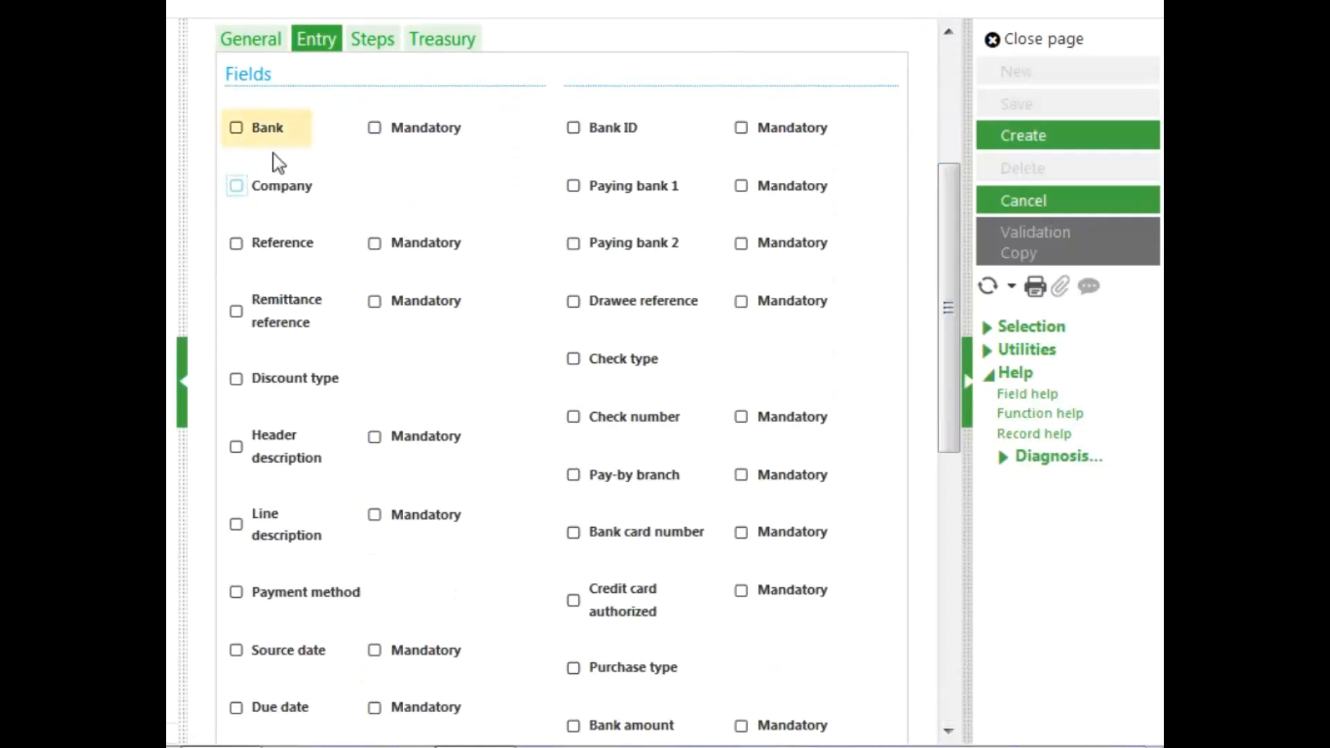
pyautogui.click(236, 129)
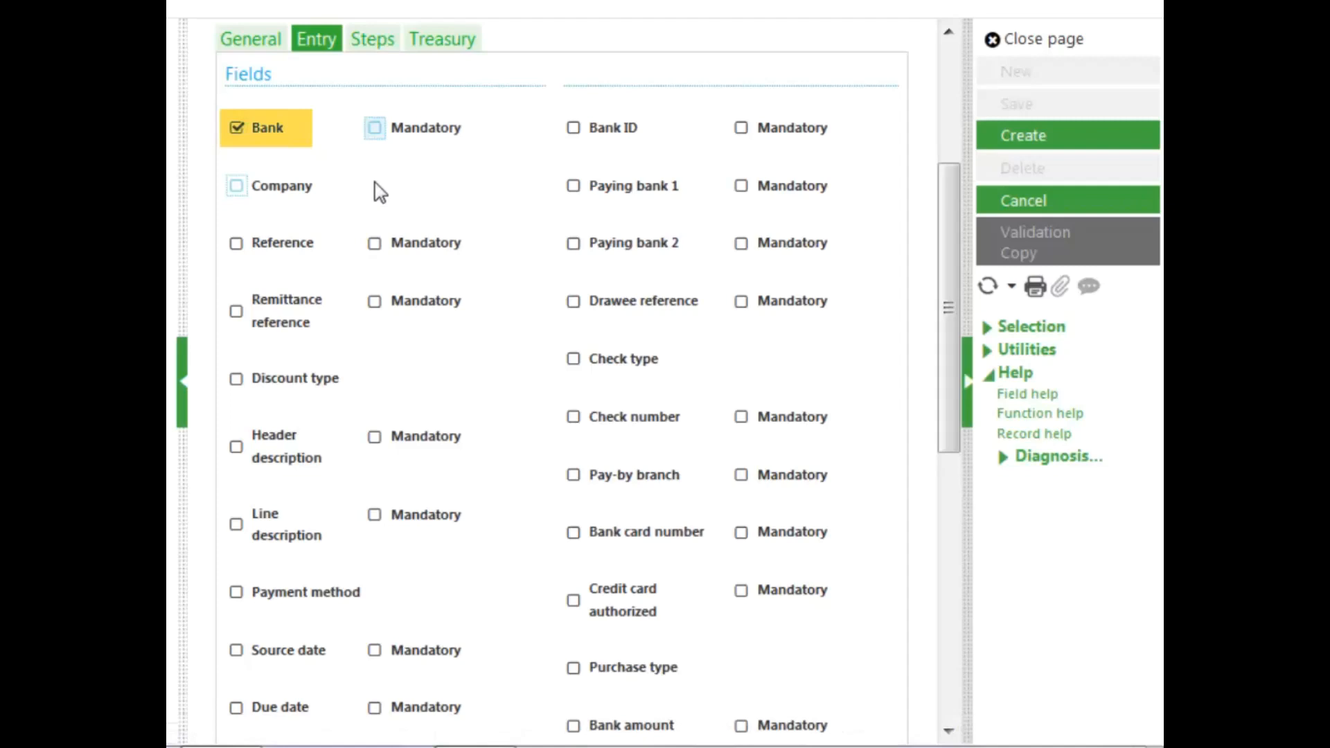
pyautogui.moveTo(944, 256); pyautogui.dragTo(940, 330)
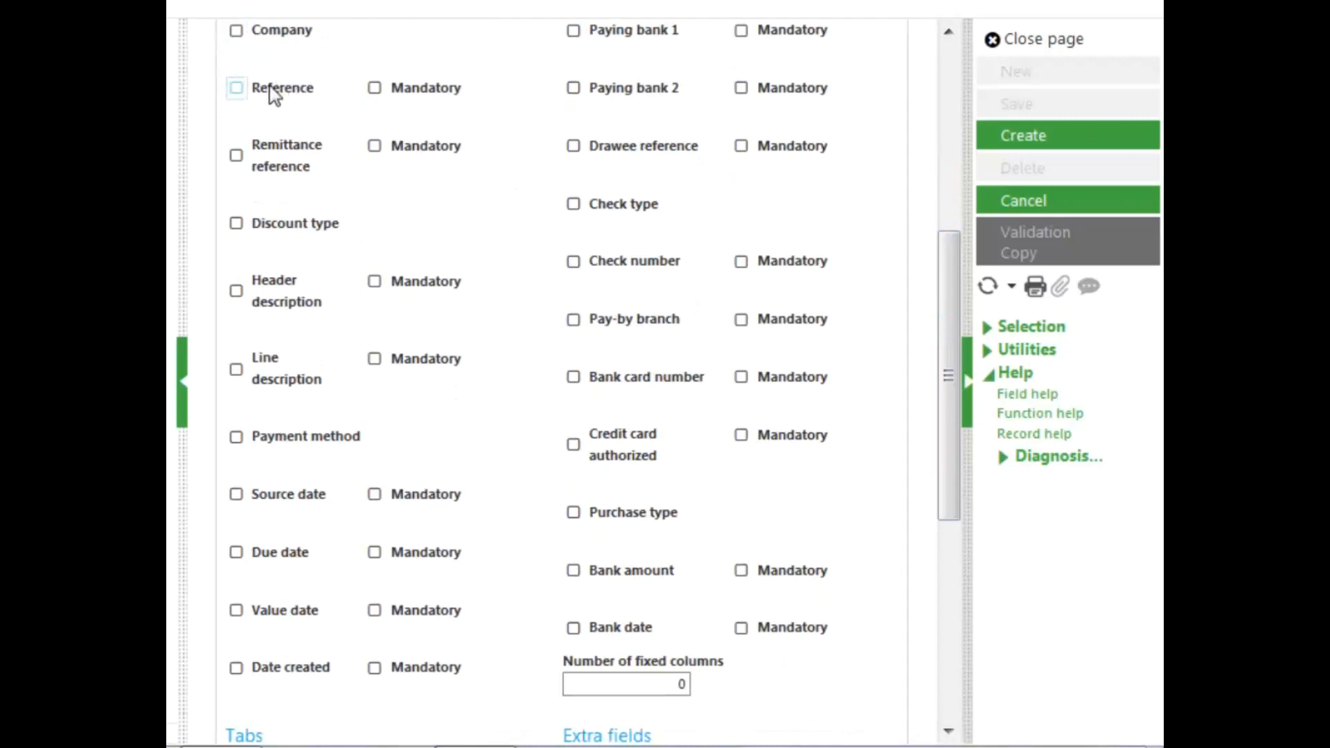
pyautogui.click(236, 88)
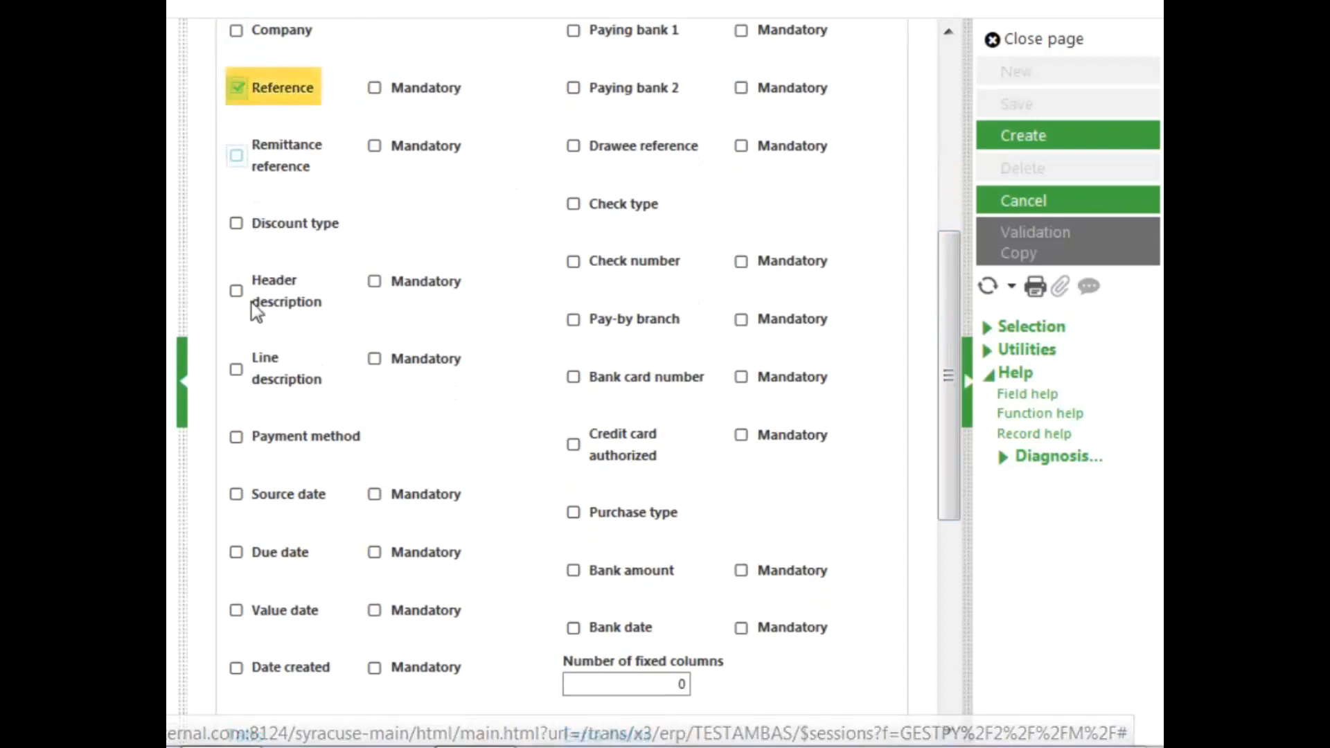
pyautogui.click(244, 297)
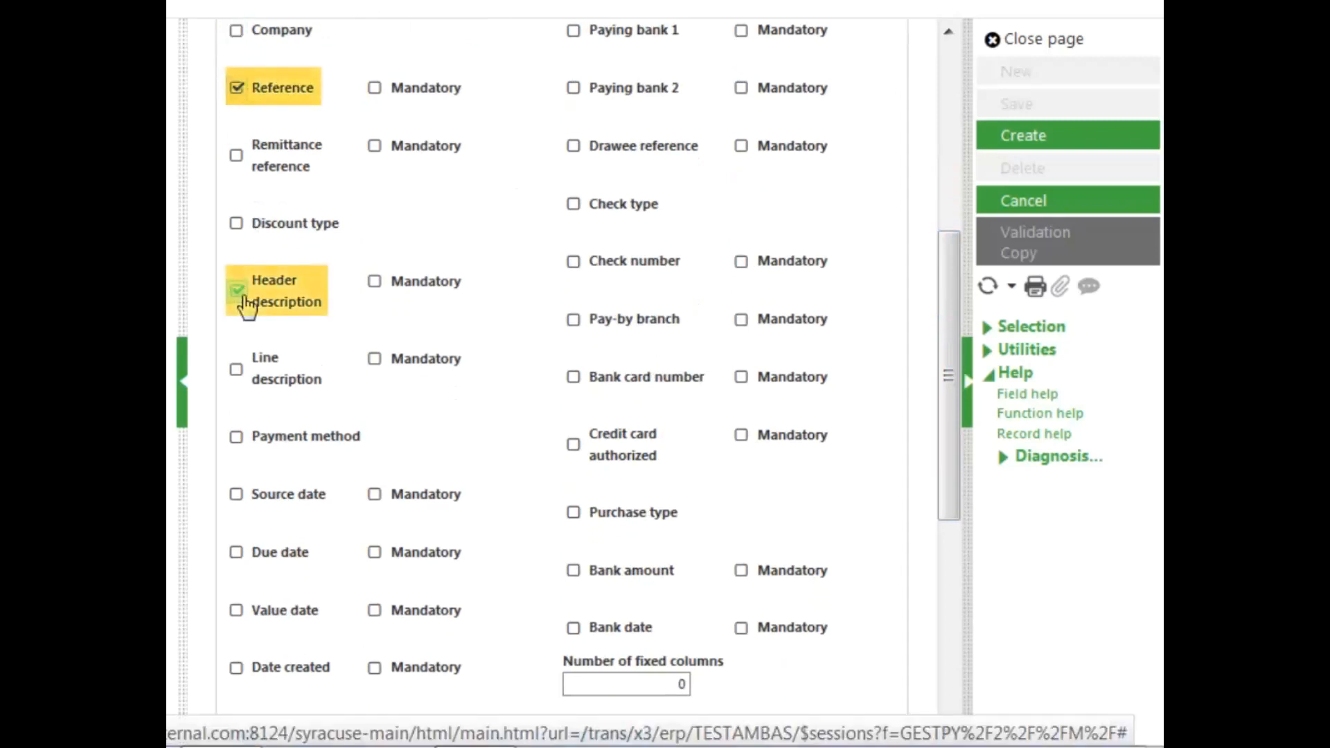
# Enable the Check number and Bank amount fields and make both mandatory
pyautogui.moveTo(949, 443); pyautogui.dragTo(936, 424)
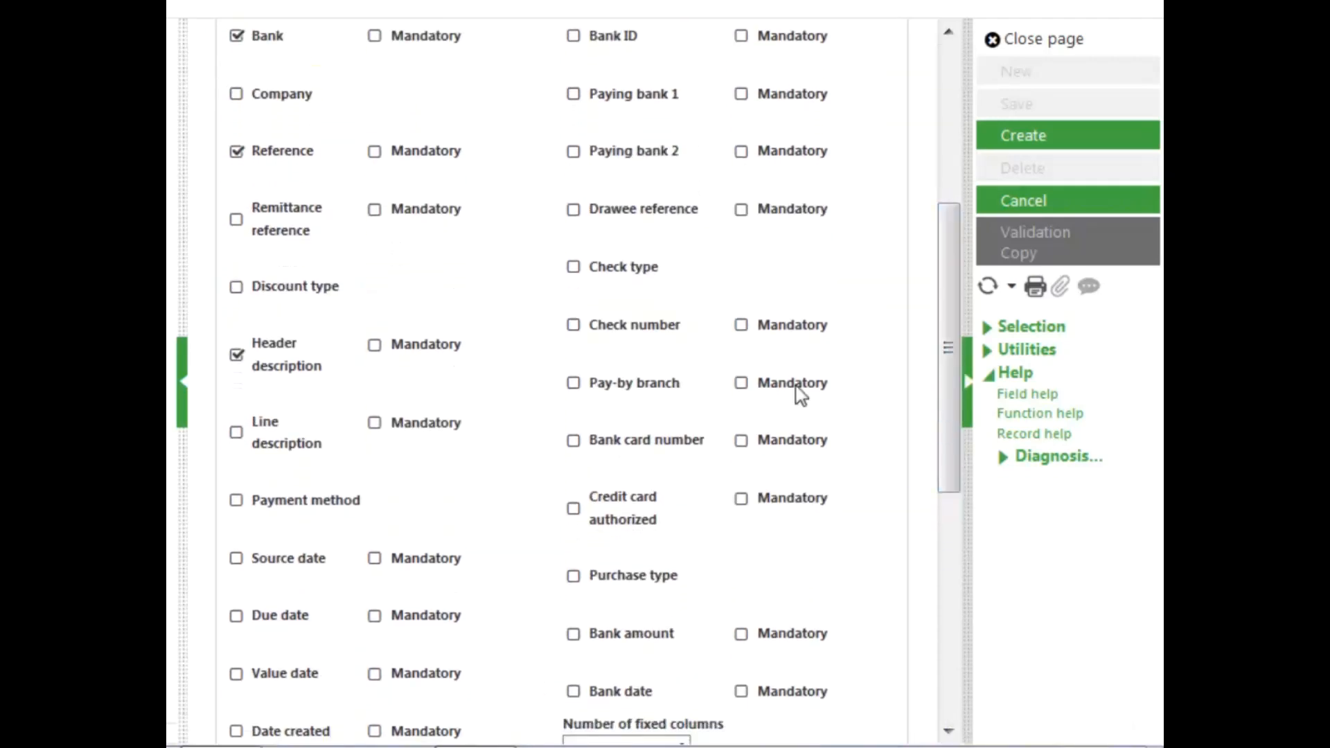
pyautogui.click(574, 329)
pyautogui.click(741, 329)
pyautogui.moveTo(949, 365); pyautogui.dragTo(952, 417)
pyautogui.click(574, 516)
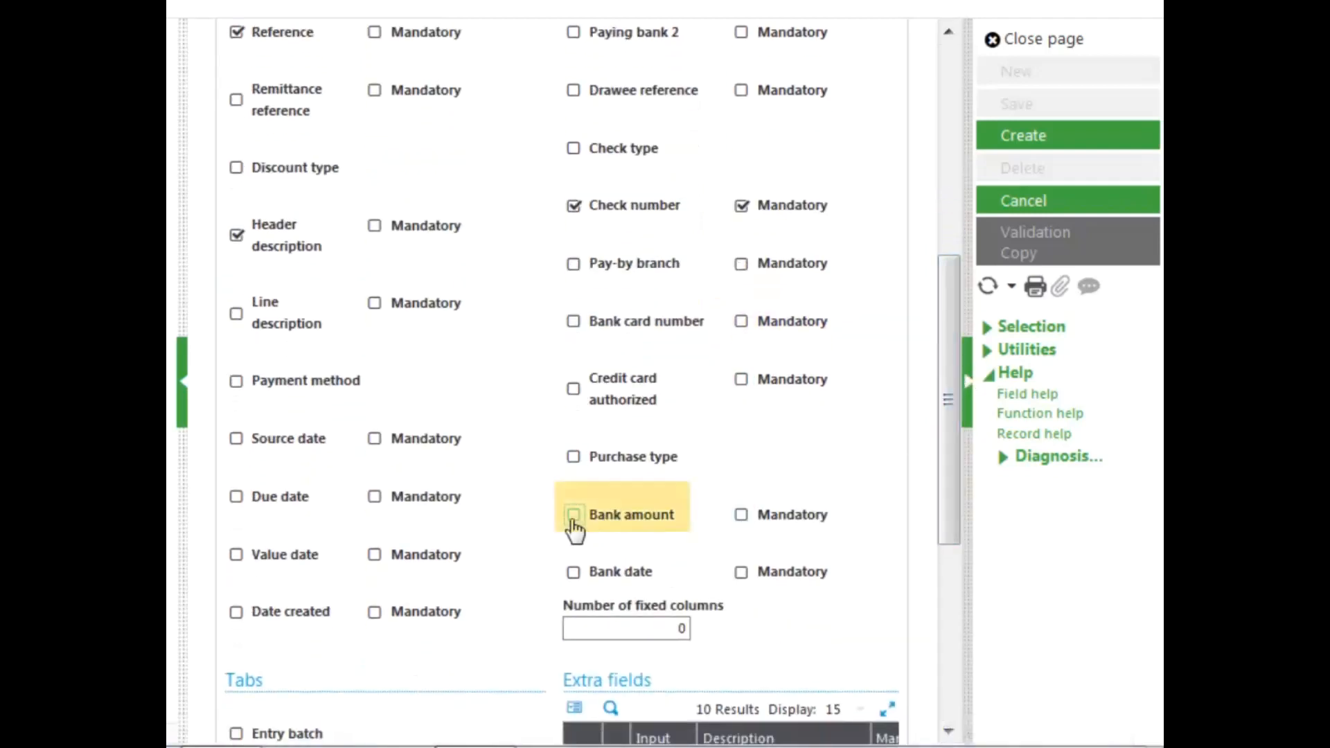
pyautogui.click(742, 515)
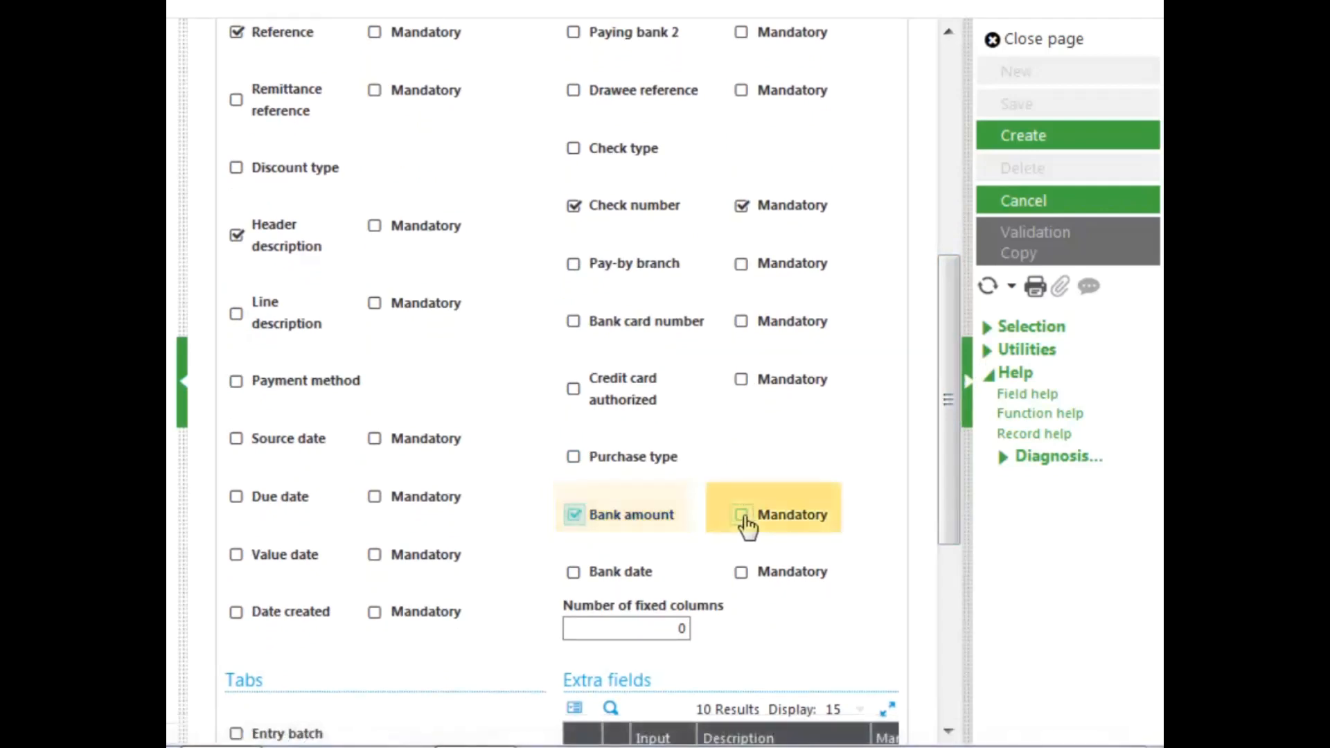
# Set the number of fixed columns to 3 and review the extra fields table
pyautogui.click(667, 622)
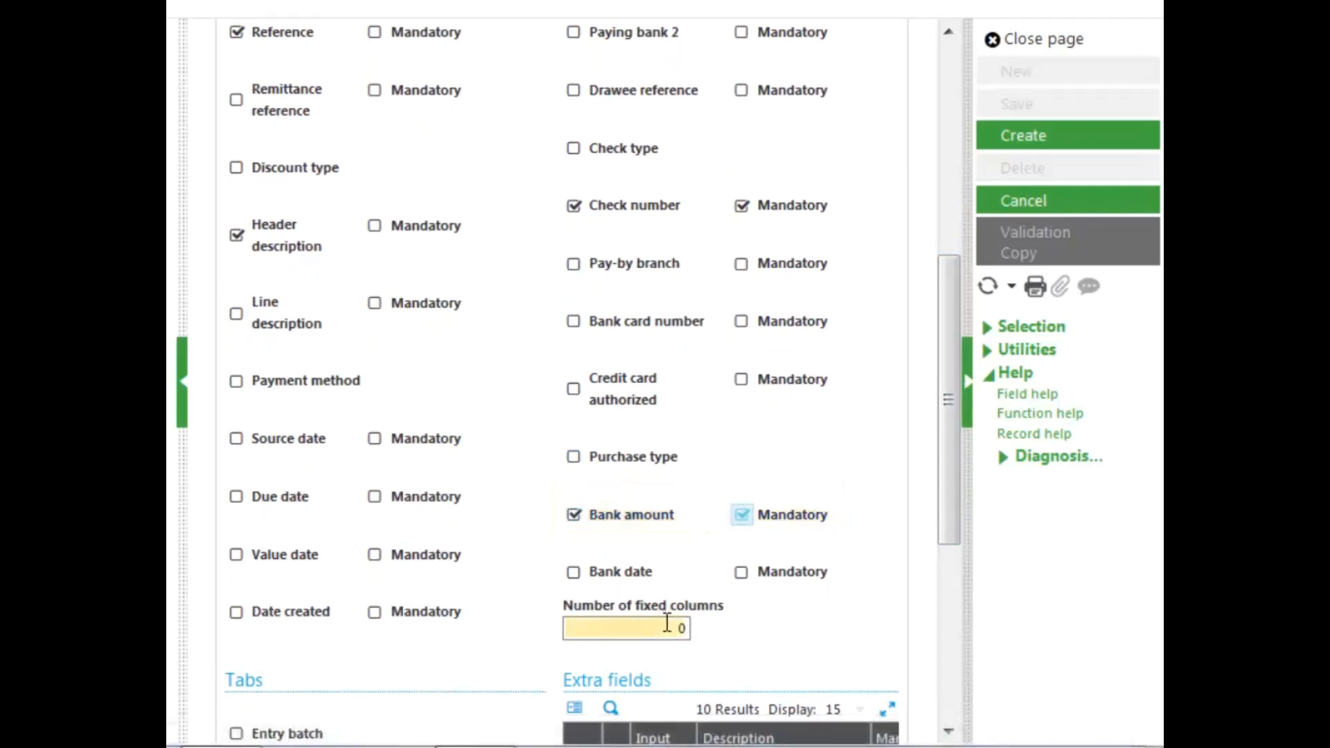
pyautogui.write('3')
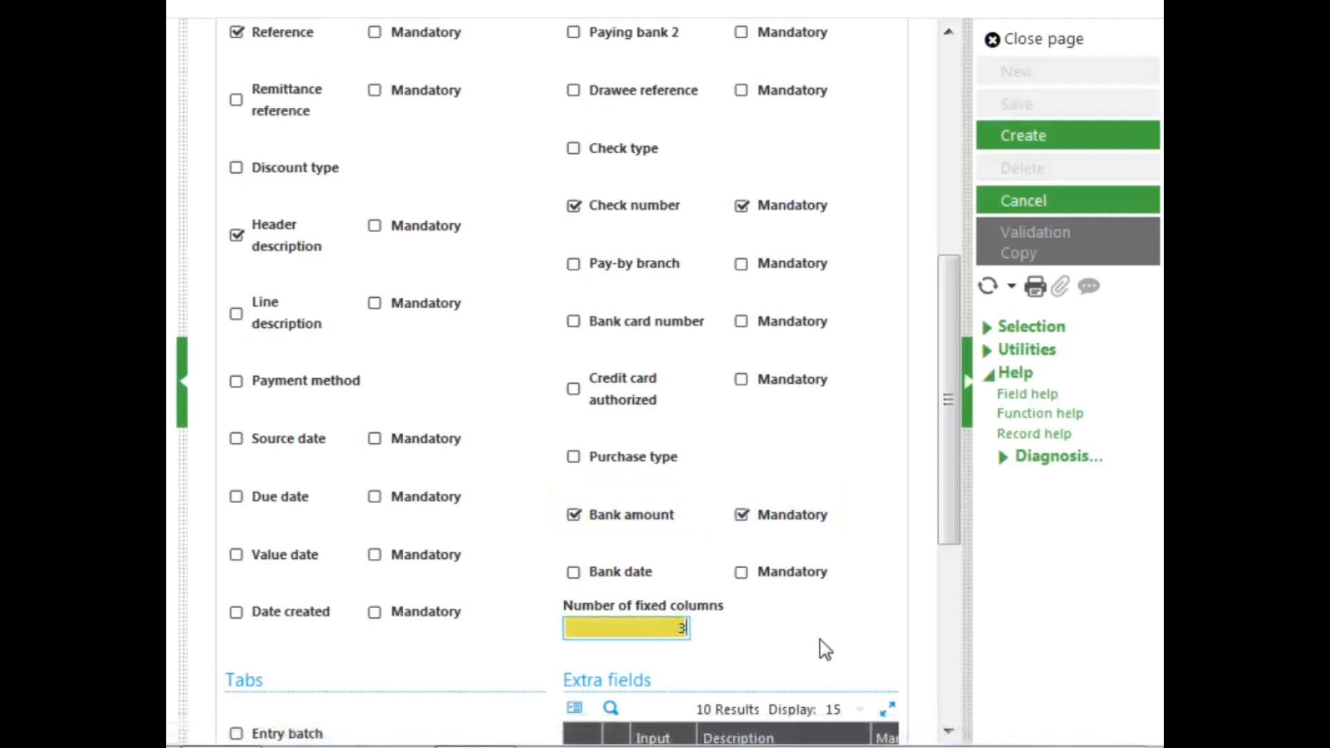
pyautogui.click(950, 543)
pyautogui.moveTo(946, 535); pyautogui.dragTo(949, 700)
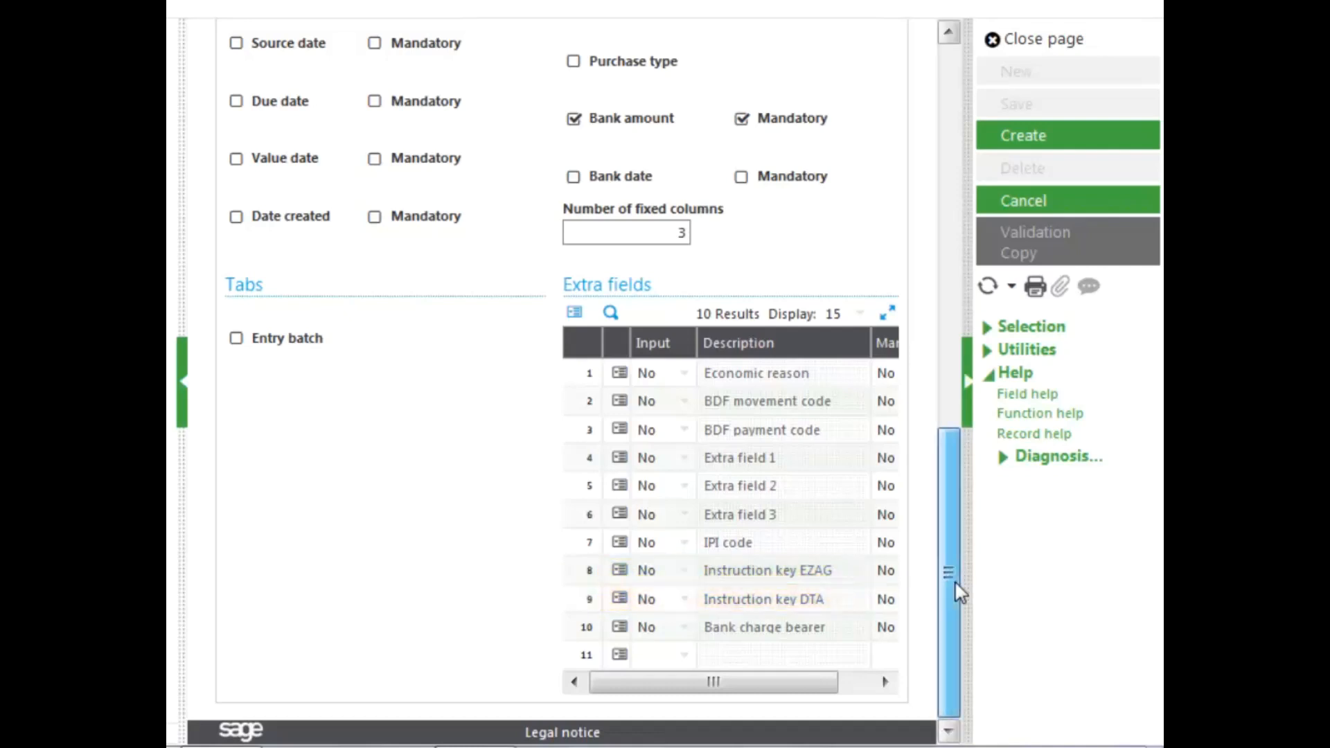
# In the processing steps, set the payment report code for printing to CHQ
pyautogui.moveTo(955, 585); pyautogui.dragTo(975, 218)
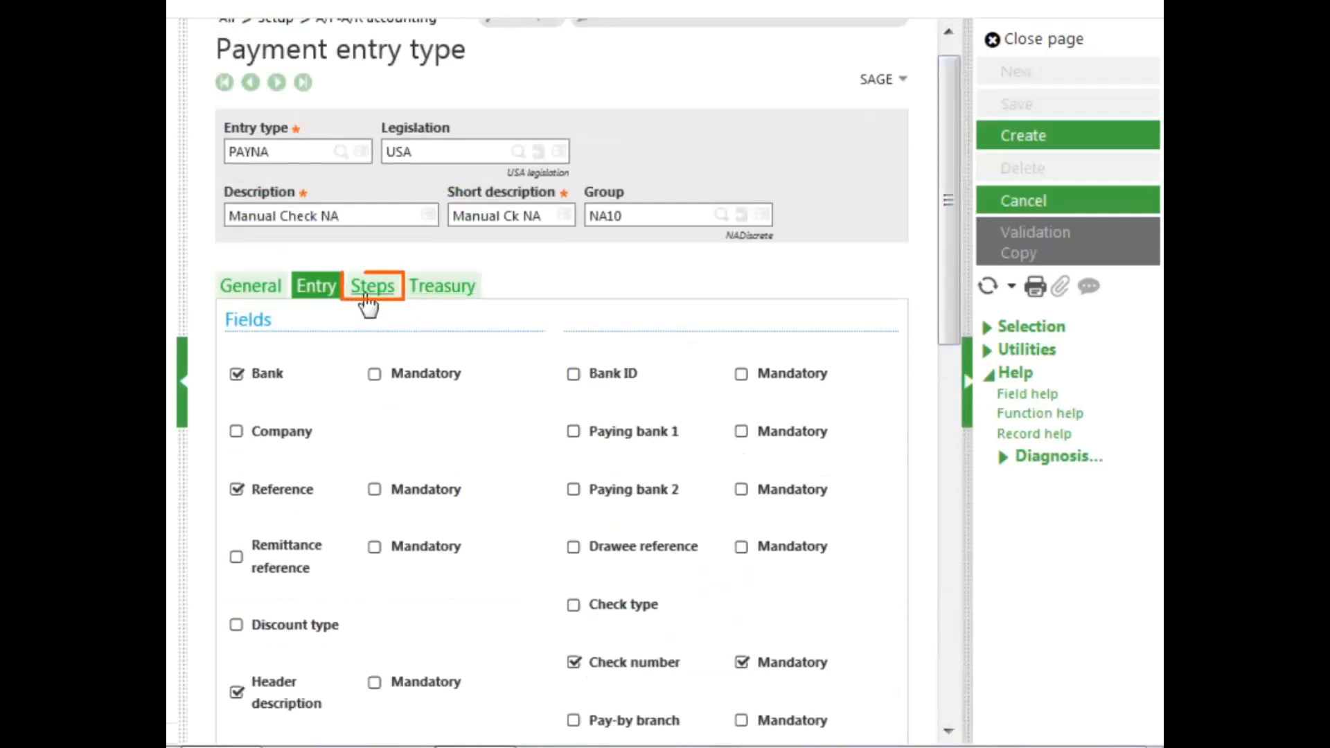
pyautogui.click(367, 302)
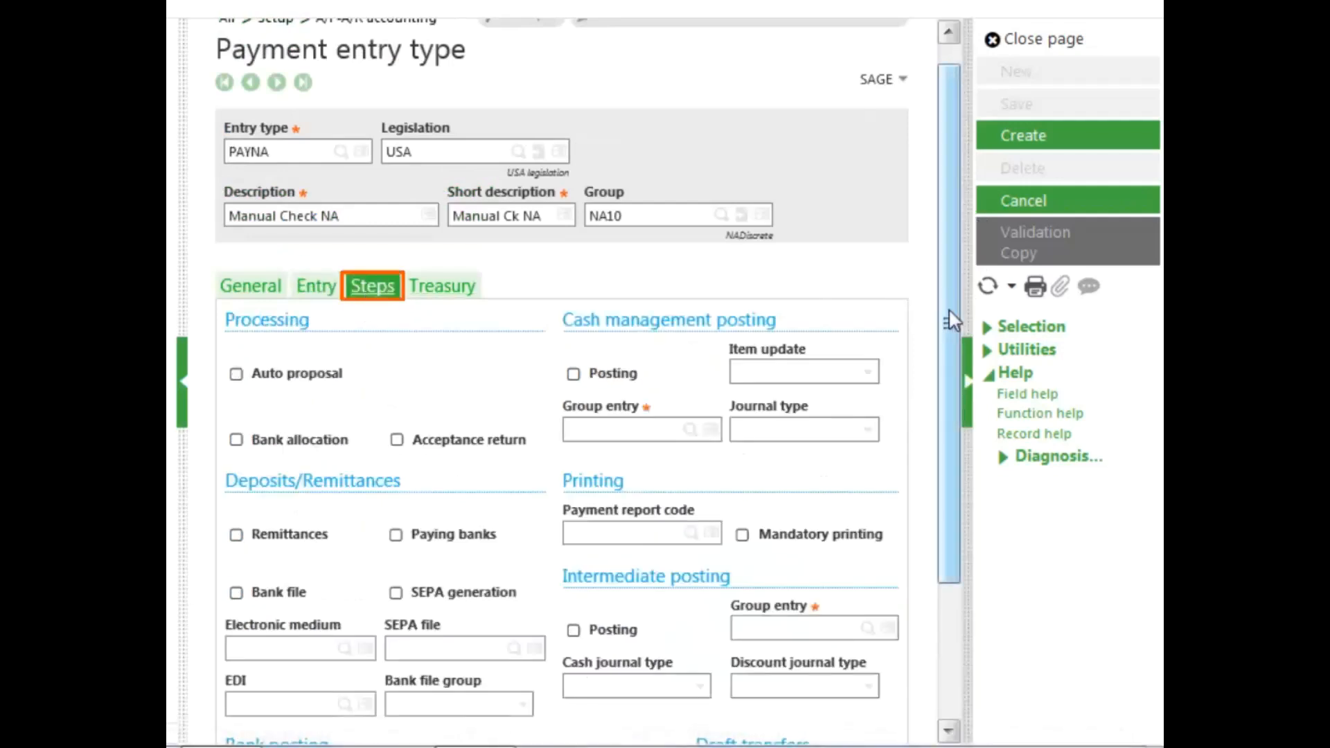
pyautogui.moveTo(954, 311); pyautogui.dragTo(908, 537)
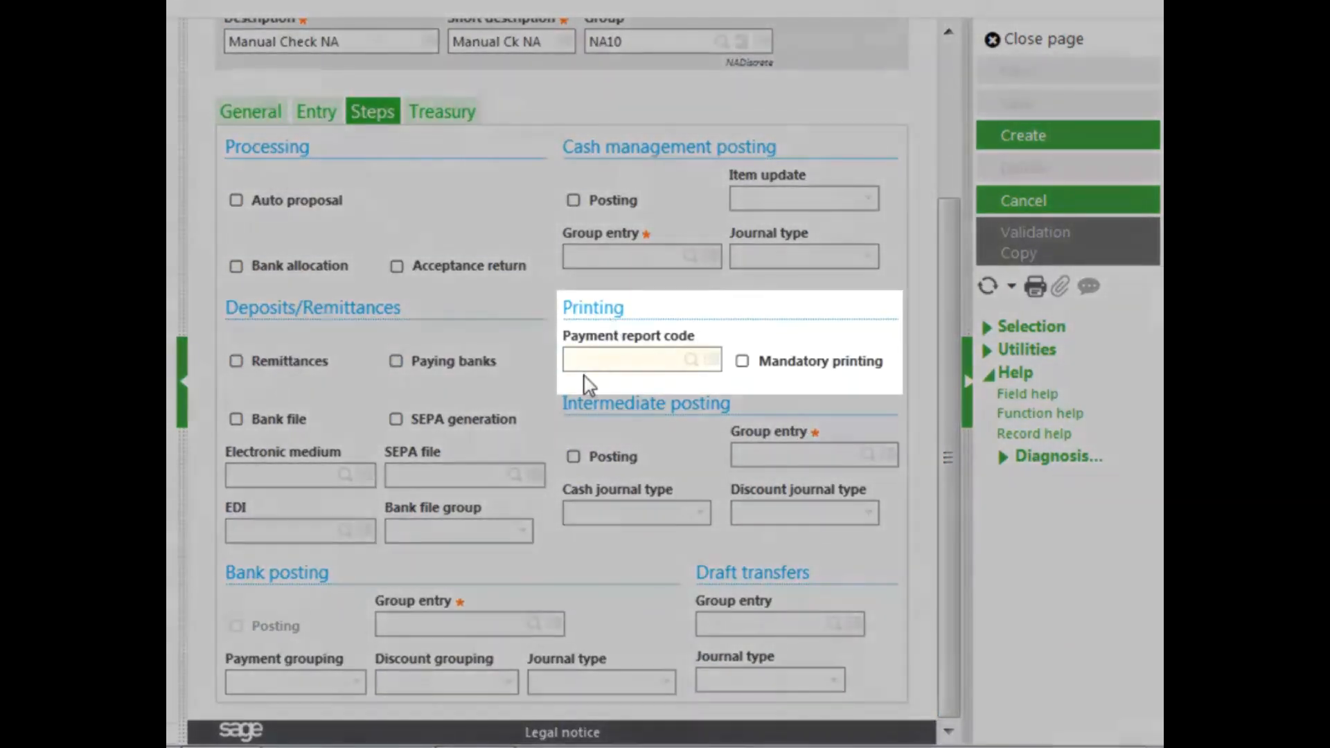
pyautogui.click(592, 360)
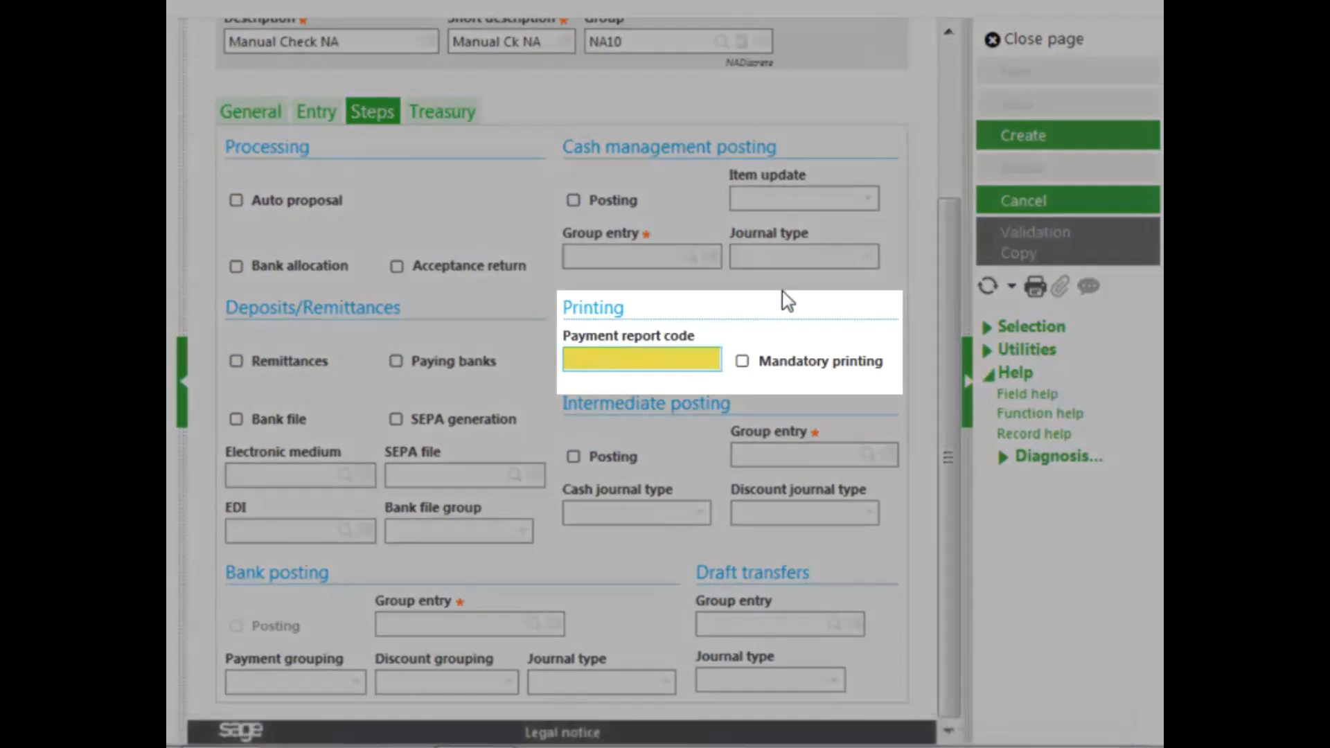
pyautogui.write('CHQ')
pyautogui.press('Tab')
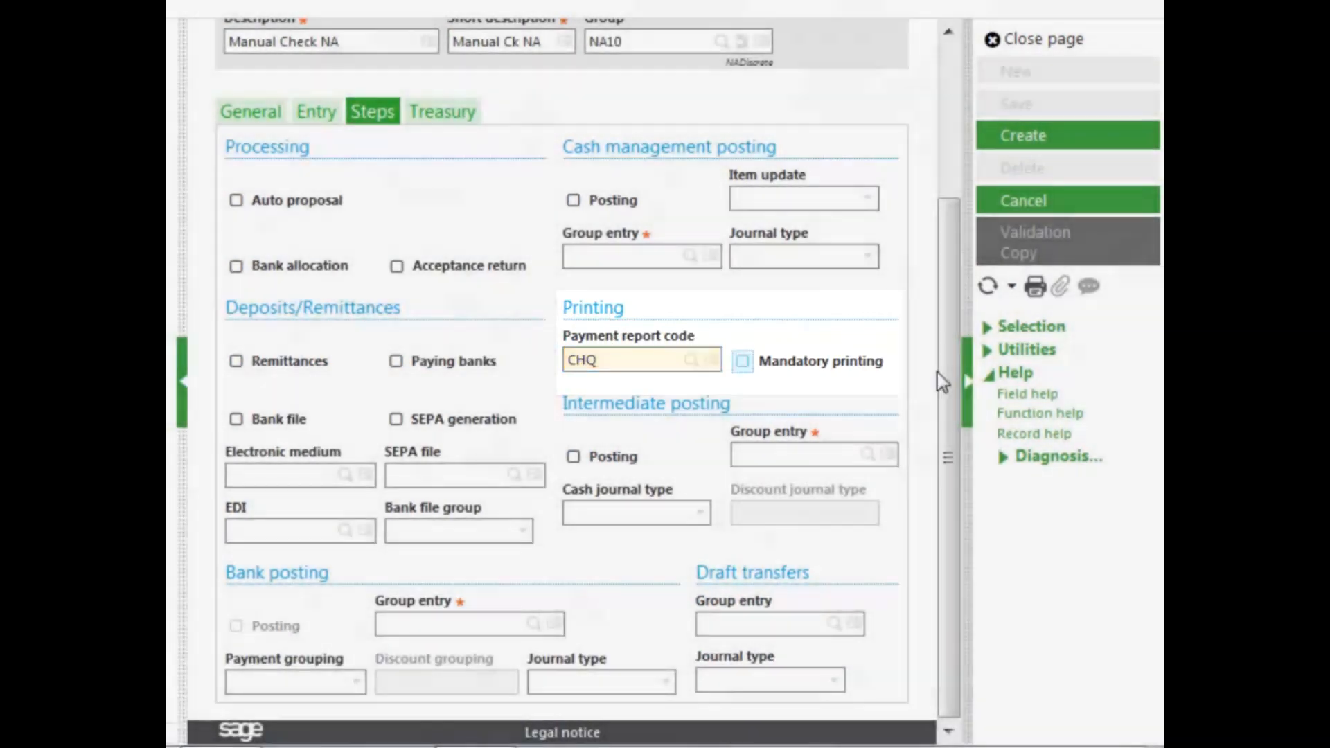
# In the bank posting settings, set the group entry to STEP1 with Payment as payment grouping and Bank as journal type
pyautogui.click(945, 378)
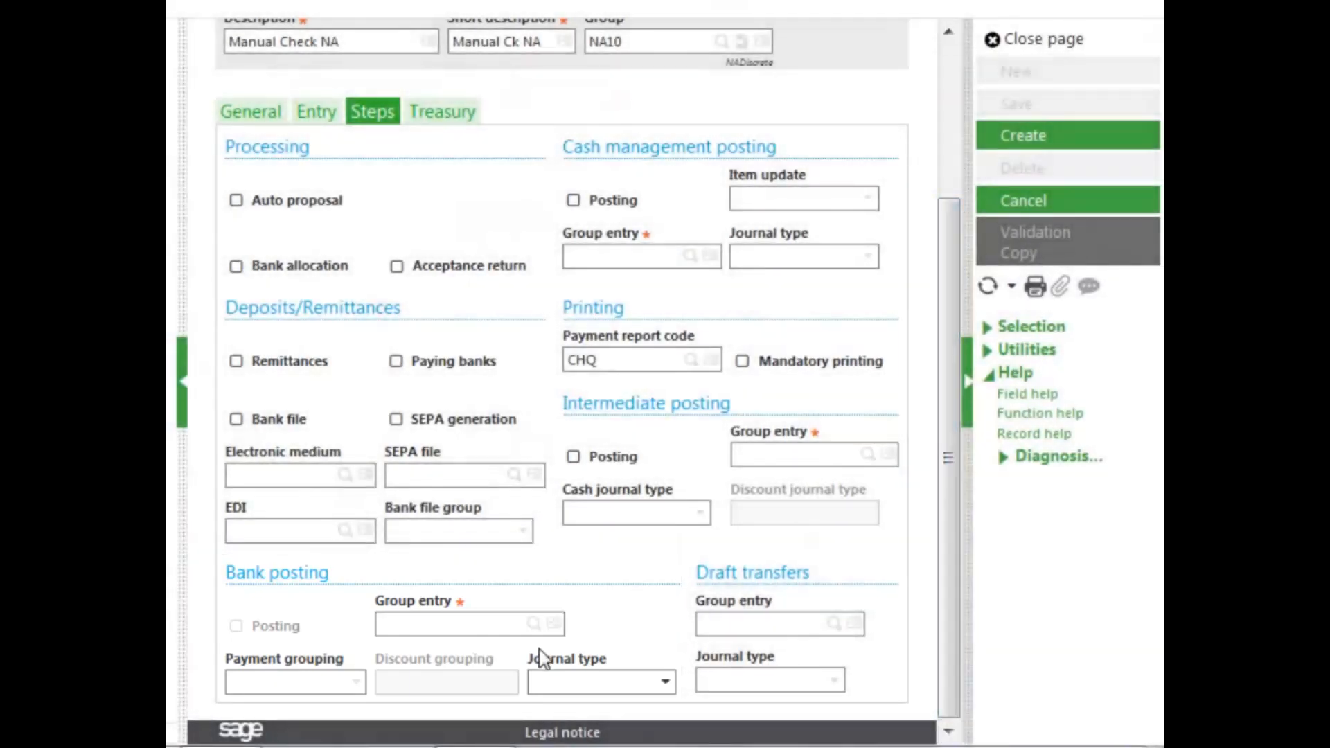
pyautogui.click(464, 624)
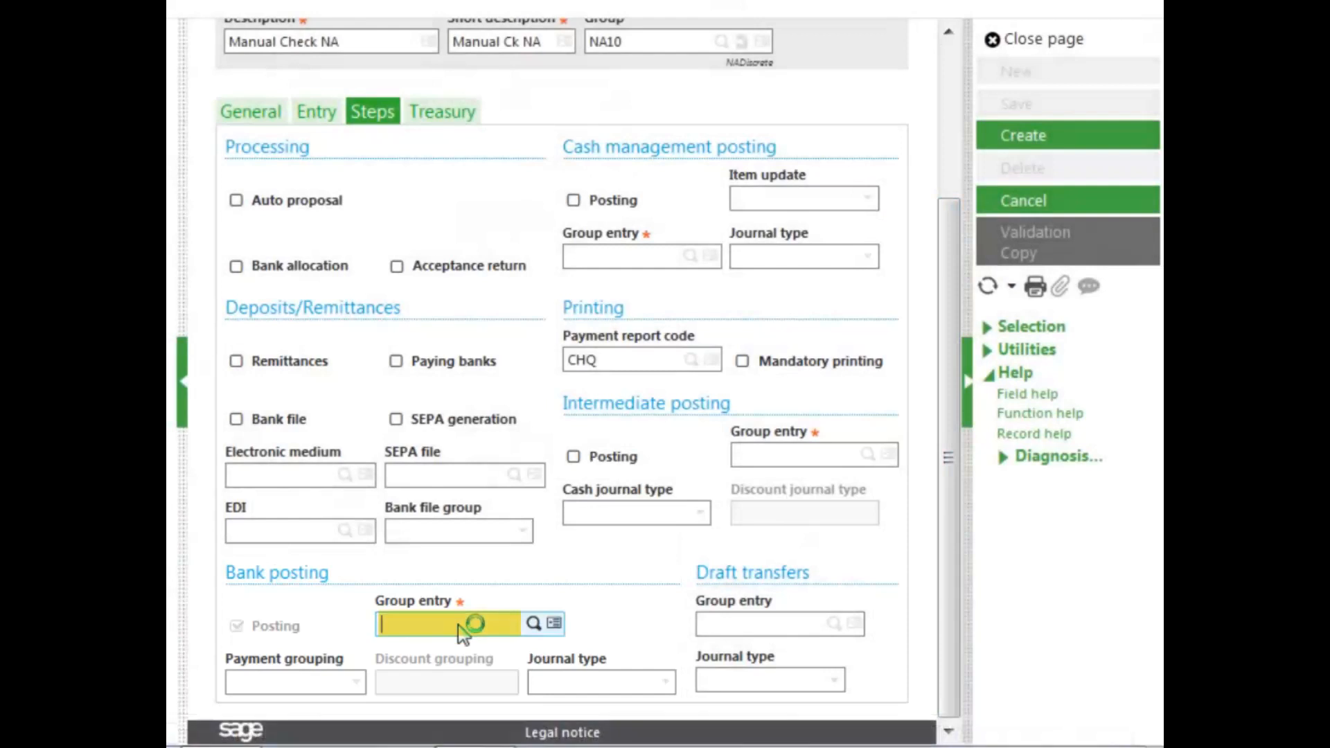
pyautogui.write('step1')
pyautogui.press('Tab')
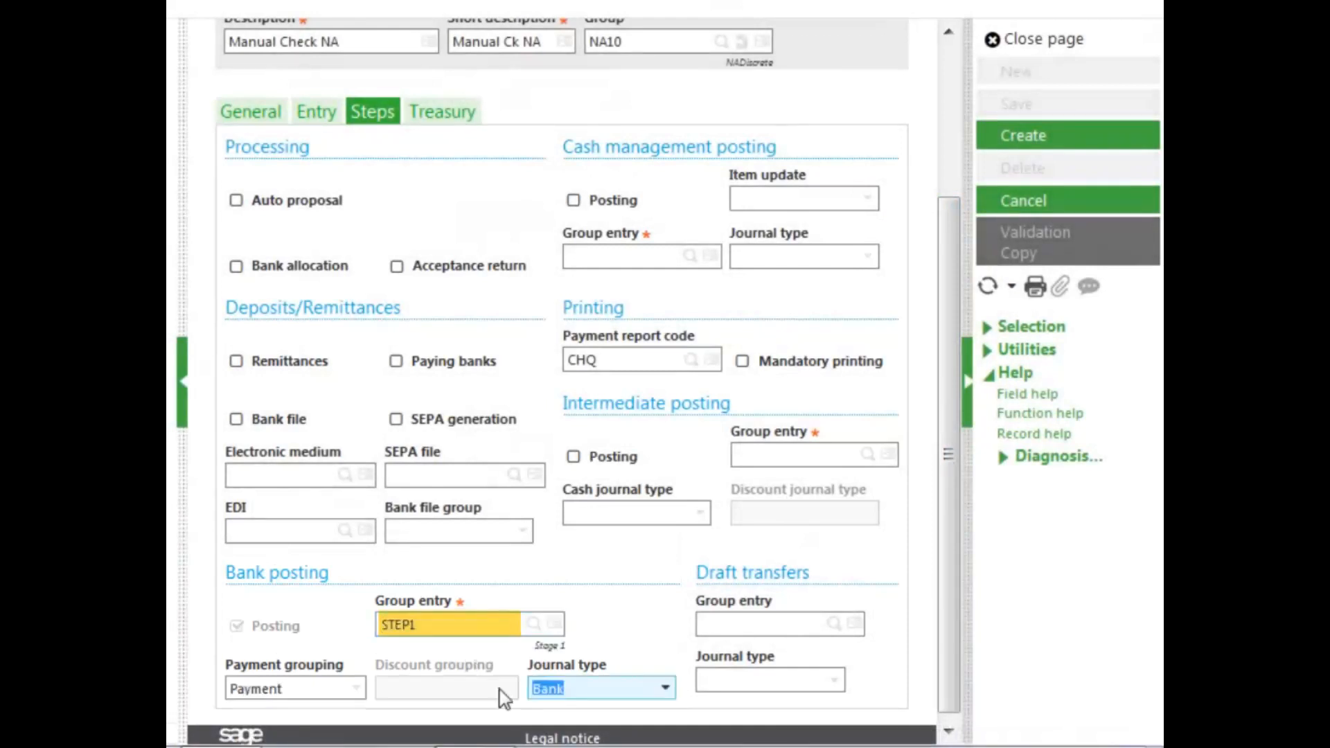
pyautogui.moveTo(947, 681); pyautogui.dragTo(948, 704)
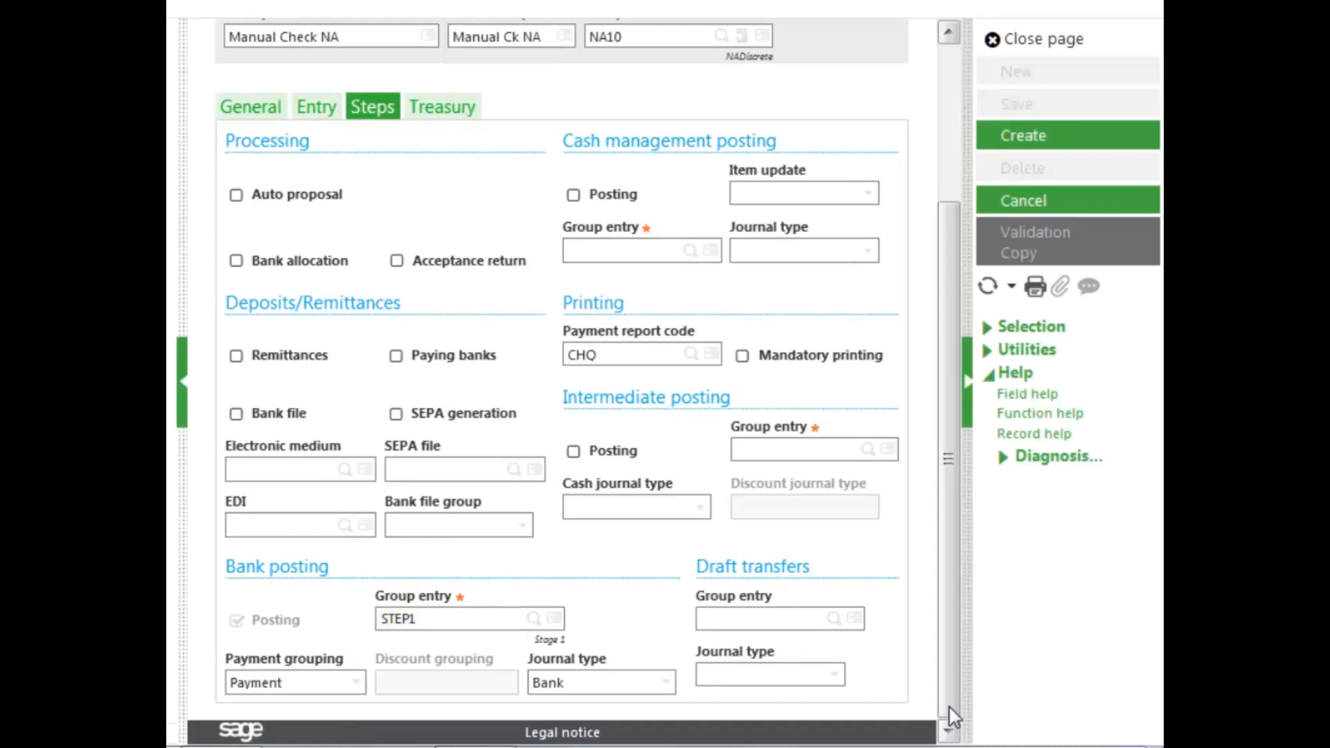
# Create the PAYNA payment entry type record and dismiss the notification
pyautogui.moveTo(952, 496); pyautogui.dragTo(940, 344)
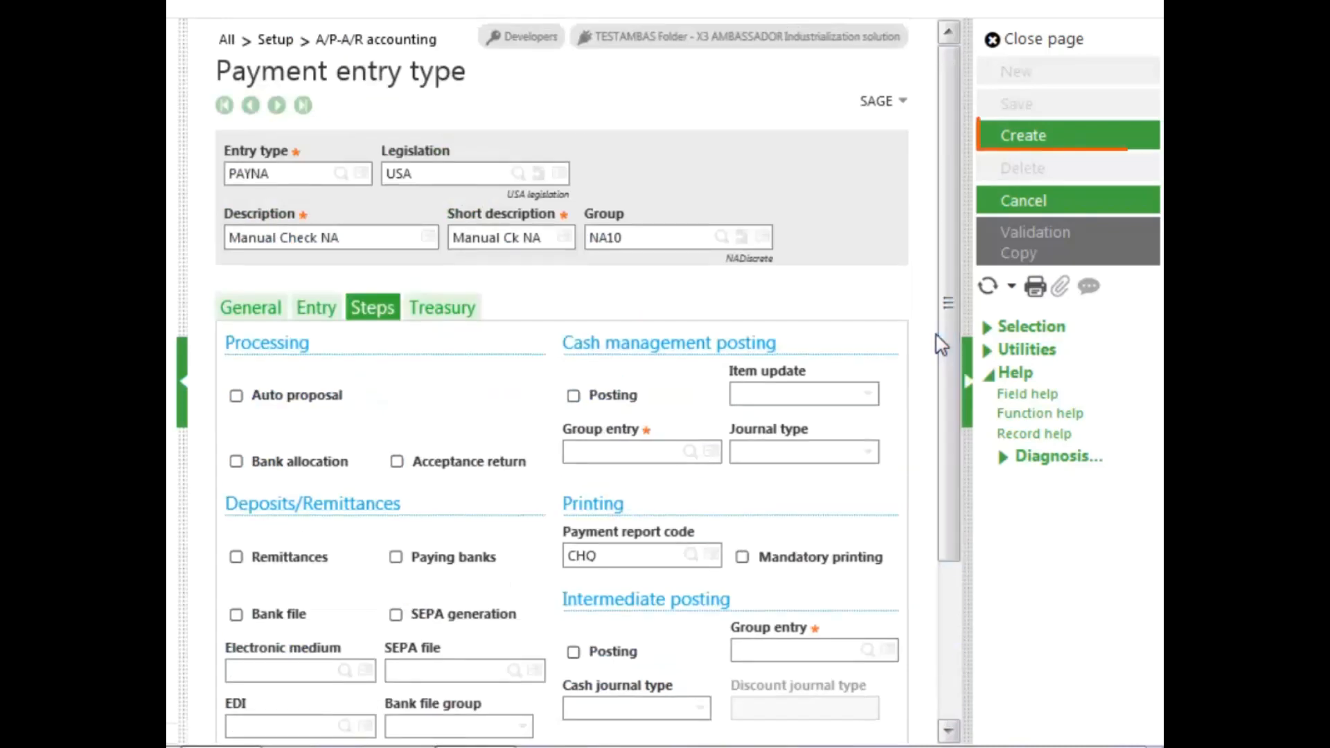
pyautogui.click(1021, 146)
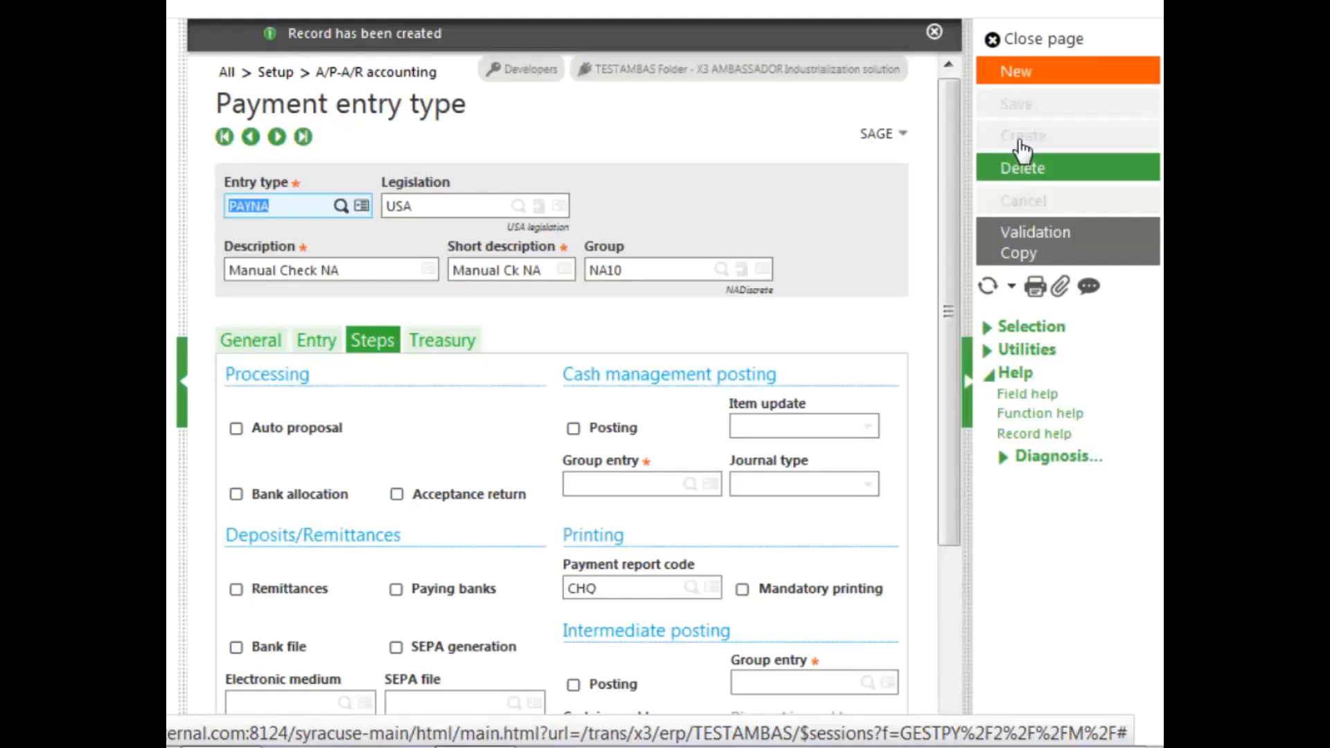
pyautogui.click(931, 33)
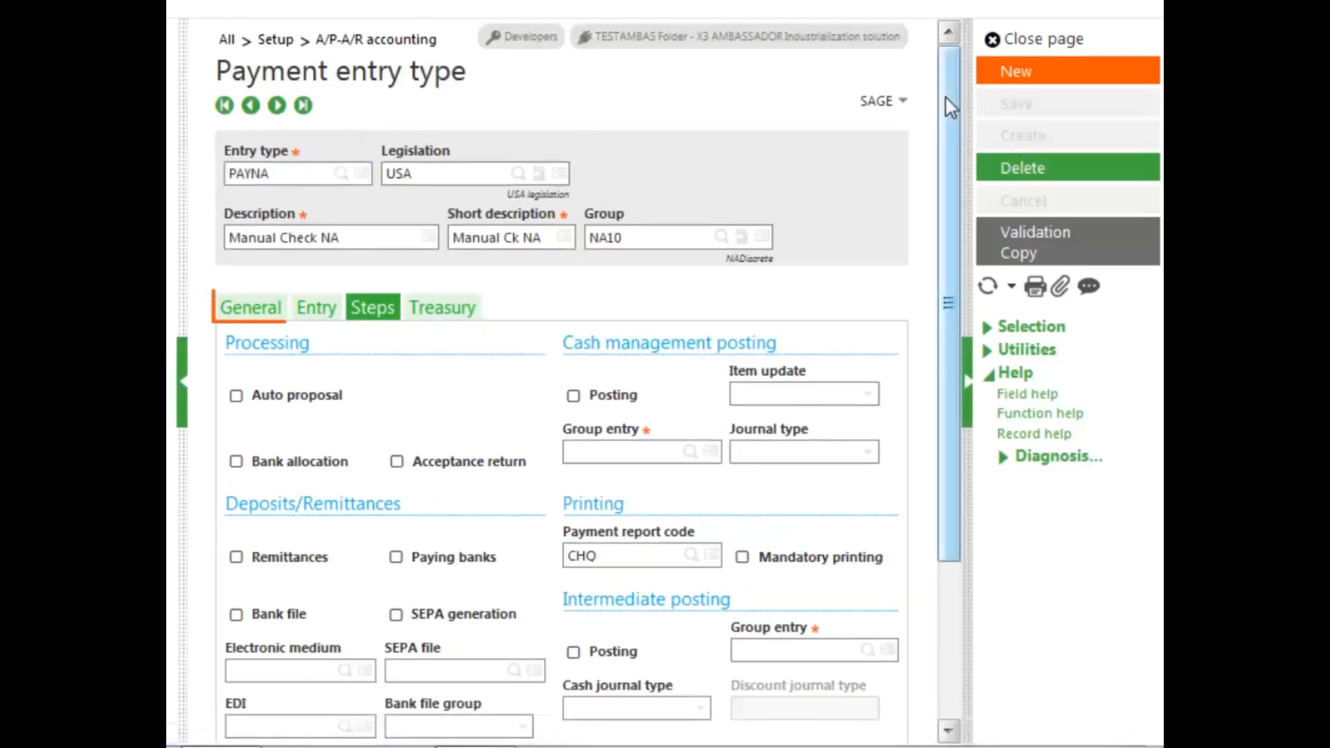
# Review the new entry type's general criteria, including the Swiss payment type options, and its entry, steps and treasury settings
pyautogui.click(246, 315)
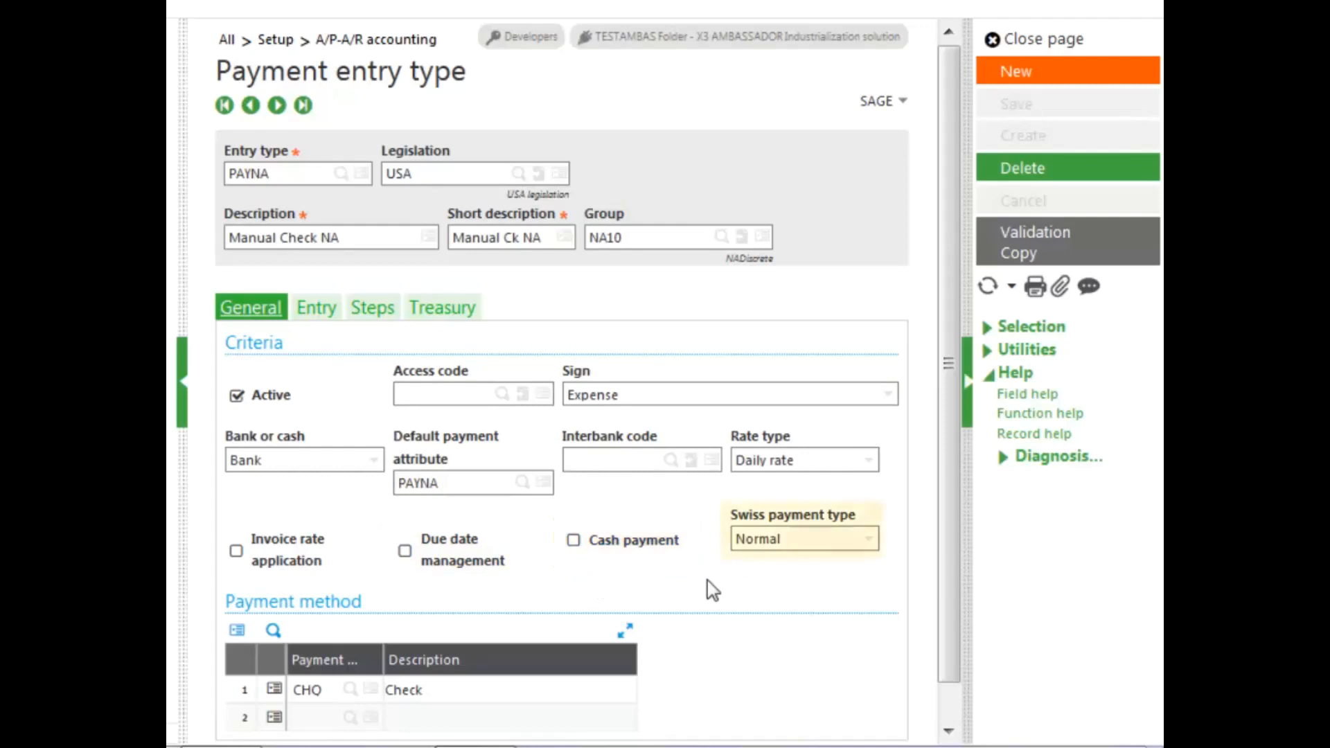
pyautogui.click(869, 540)
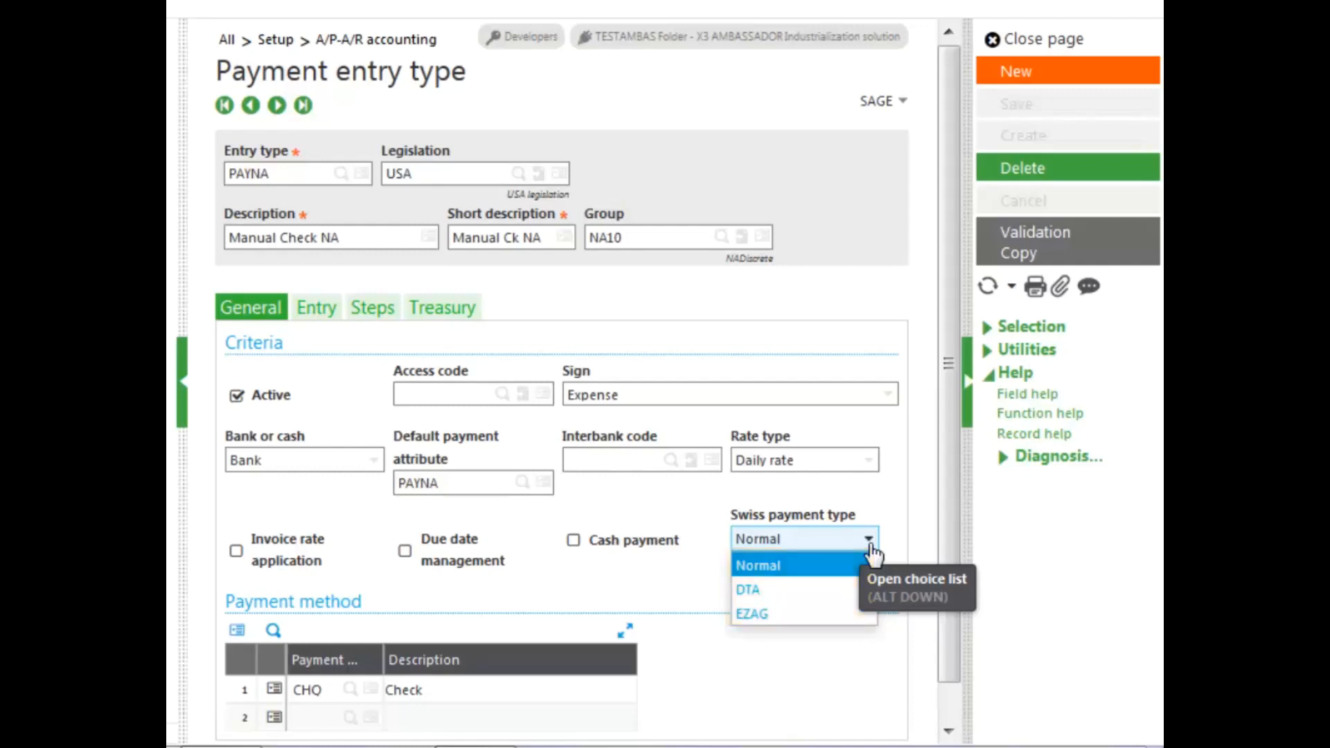
pyautogui.click(312, 316)
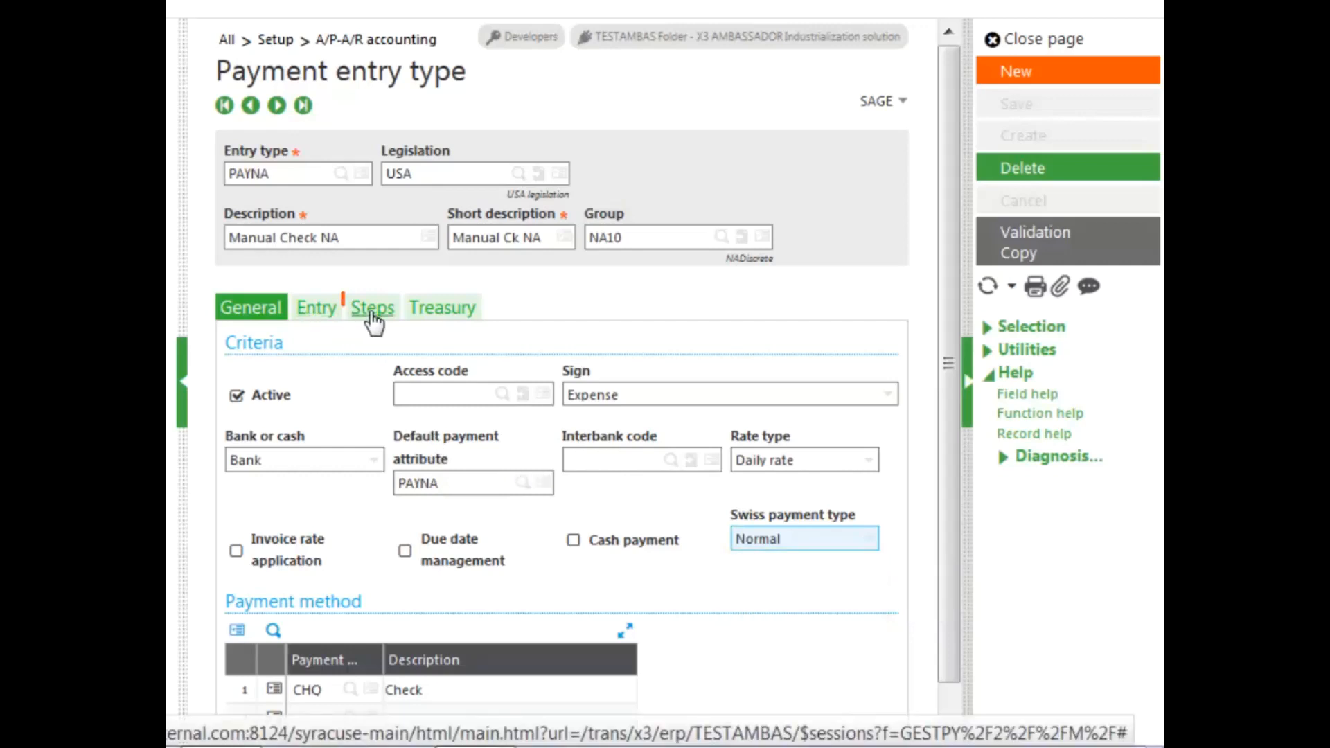
pyautogui.click(372, 313)
pyautogui.moveTo(946, 377); pyautogui.dragTo(940, 546)
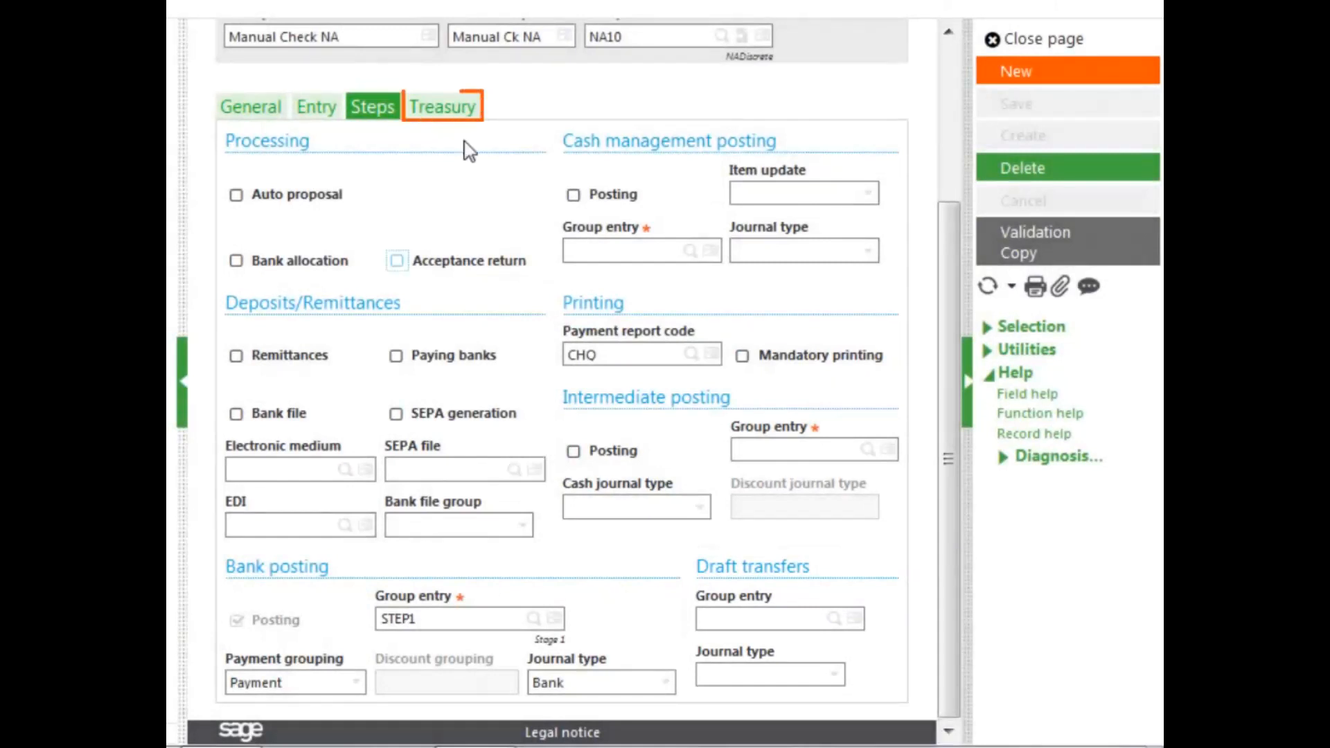
pyautogui.click(464, 111)
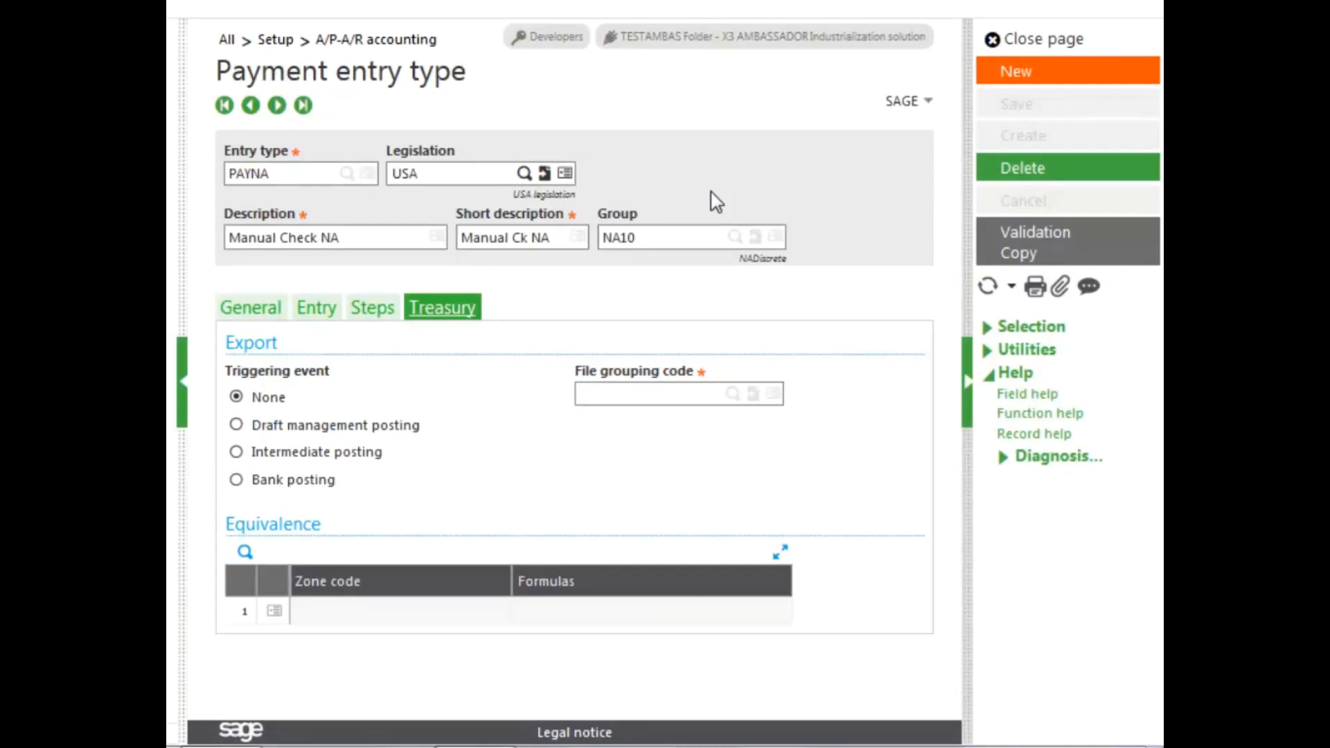
# Close the payment entry type setup and open Payment/Receipt entry under A/P-A/R accounting
pyautogui.click(1023, 46)
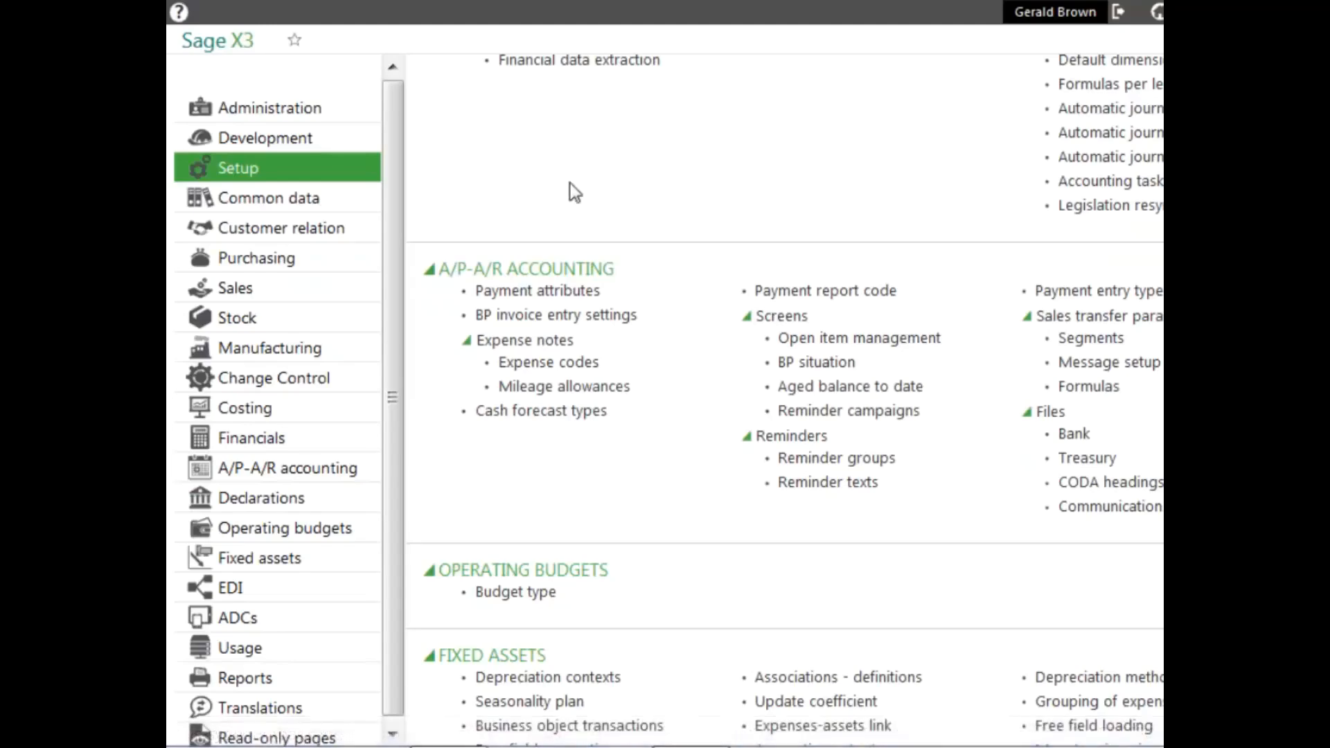
pyautogui.click(318, 473)
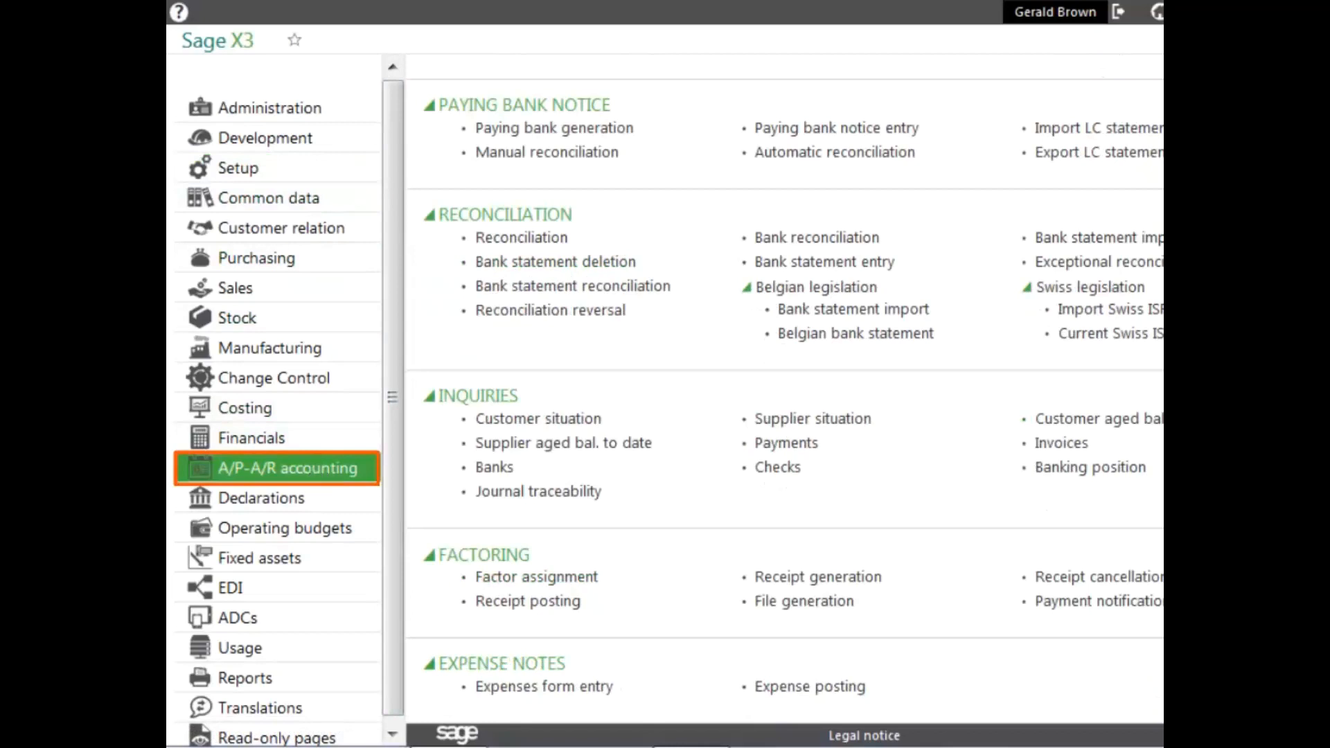
pyautogui.scroll(9, 784, 402)
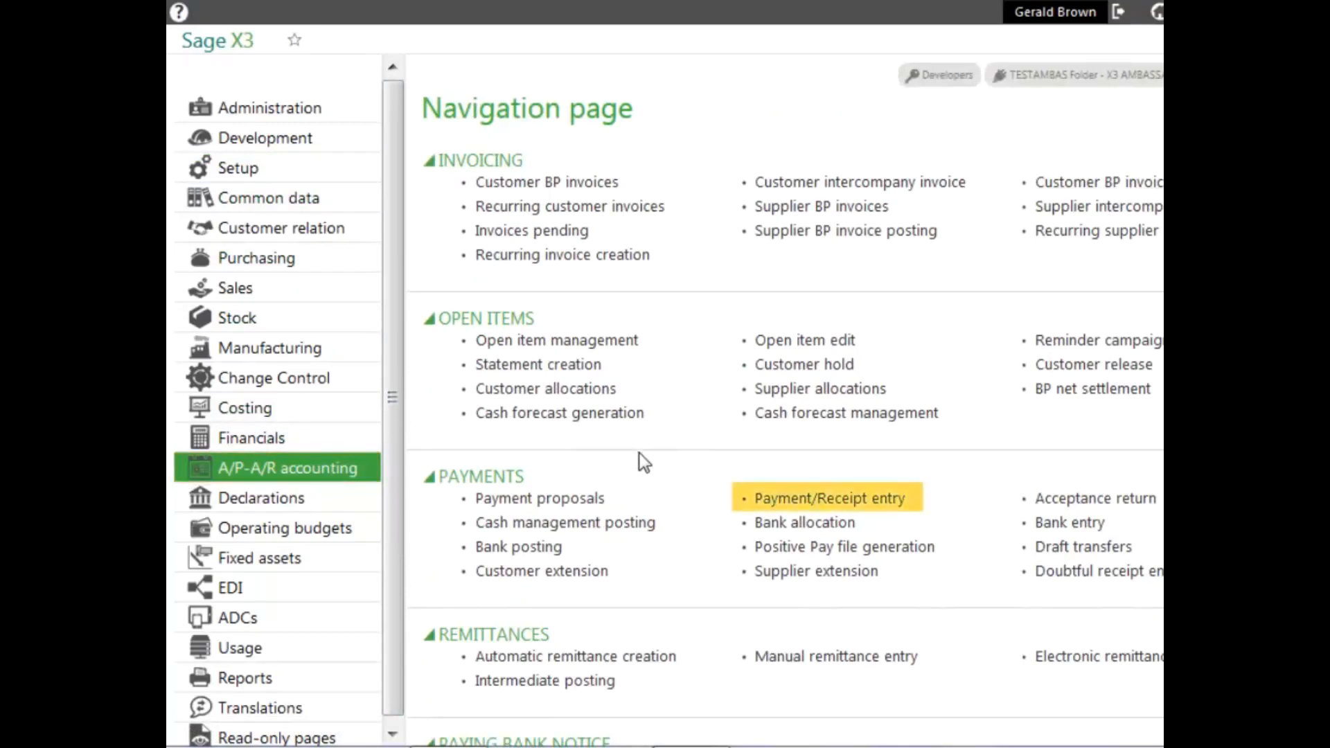
pyautogui.click(810, 500)
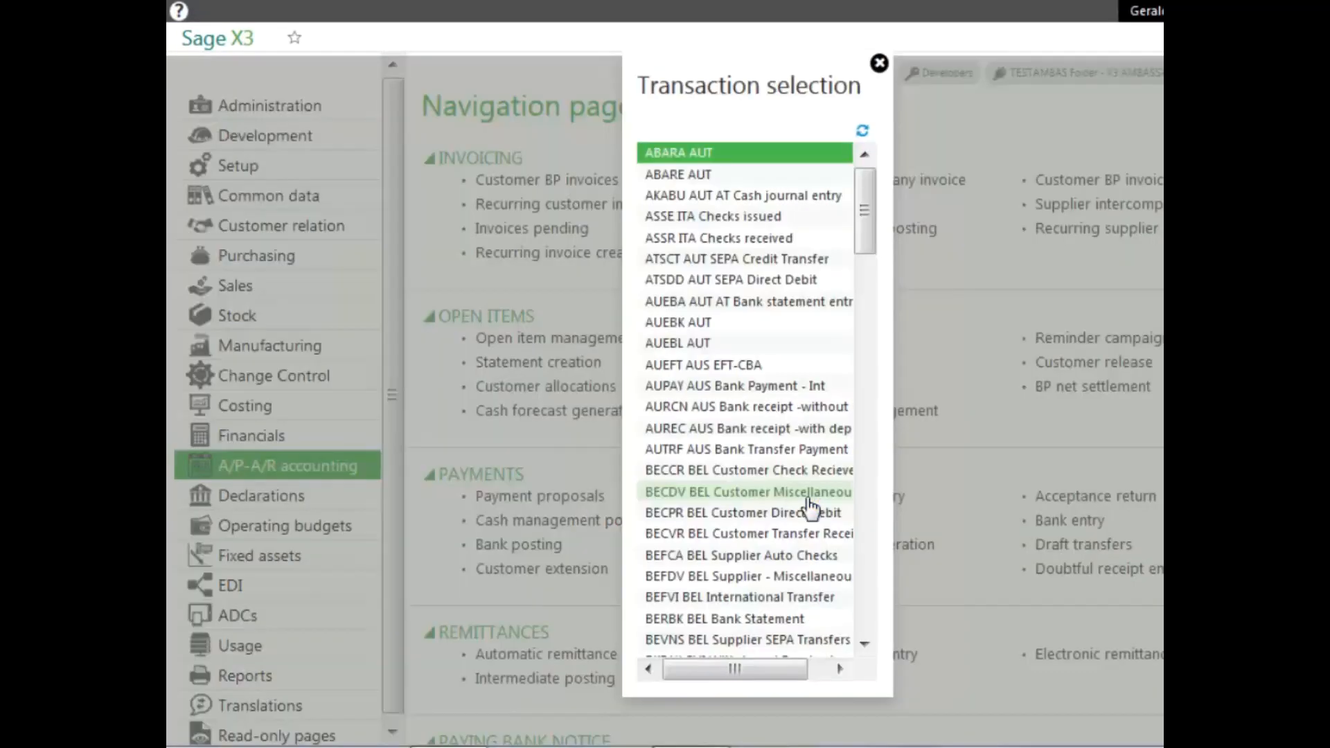
# Choose the PAYNA USA Manual Check NA transaction and examine the fields and allocation table on its entry screen
pyautogui.moveTo(868, 236); pyautogui.dragTo(895, 466)
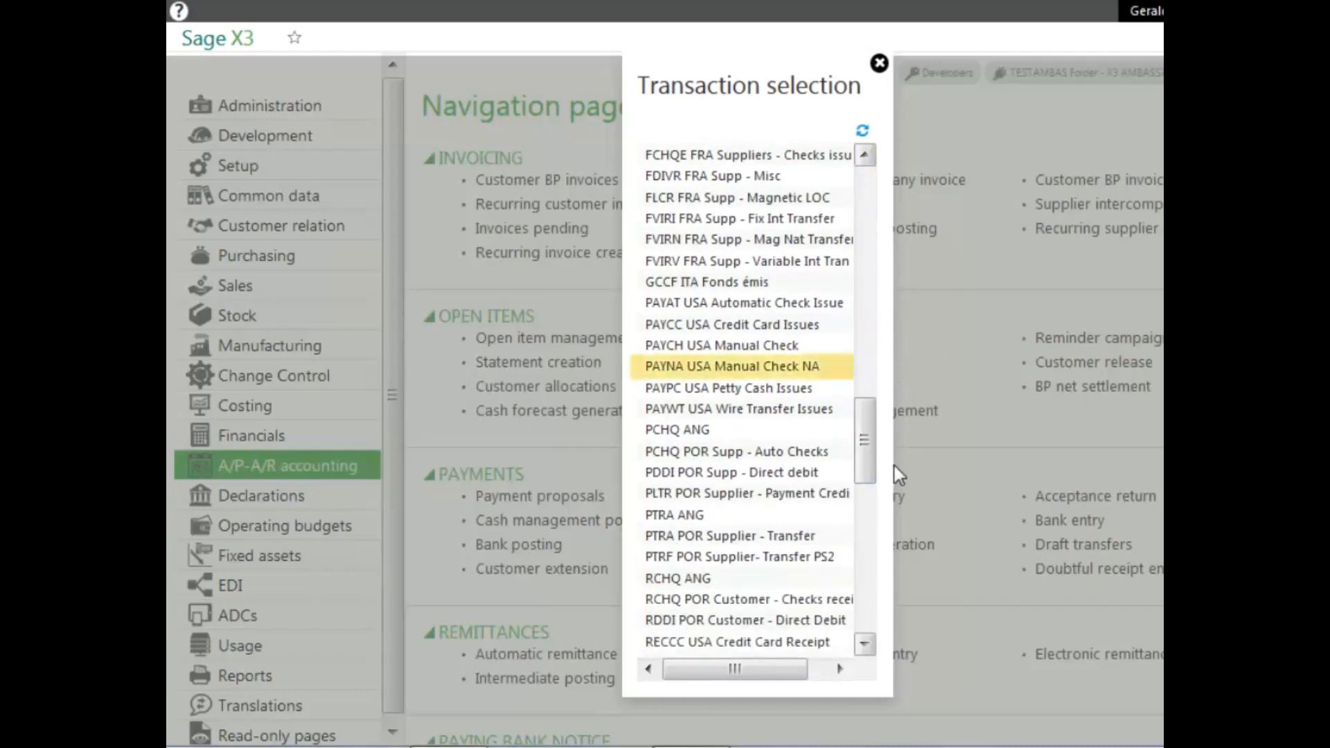
pyautogui.click(732, 367)
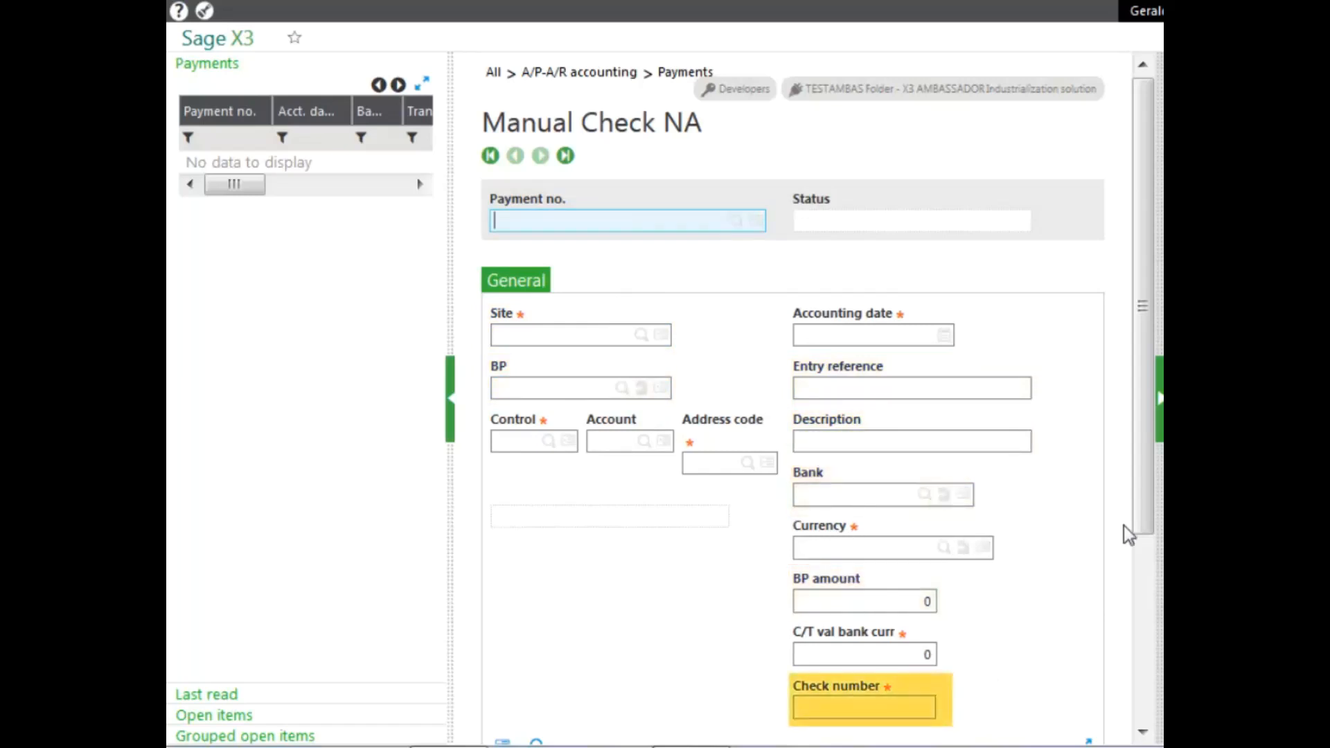
pyautogui.moveTo(1144, 509); pyautogui.dragTo(1134, 656)
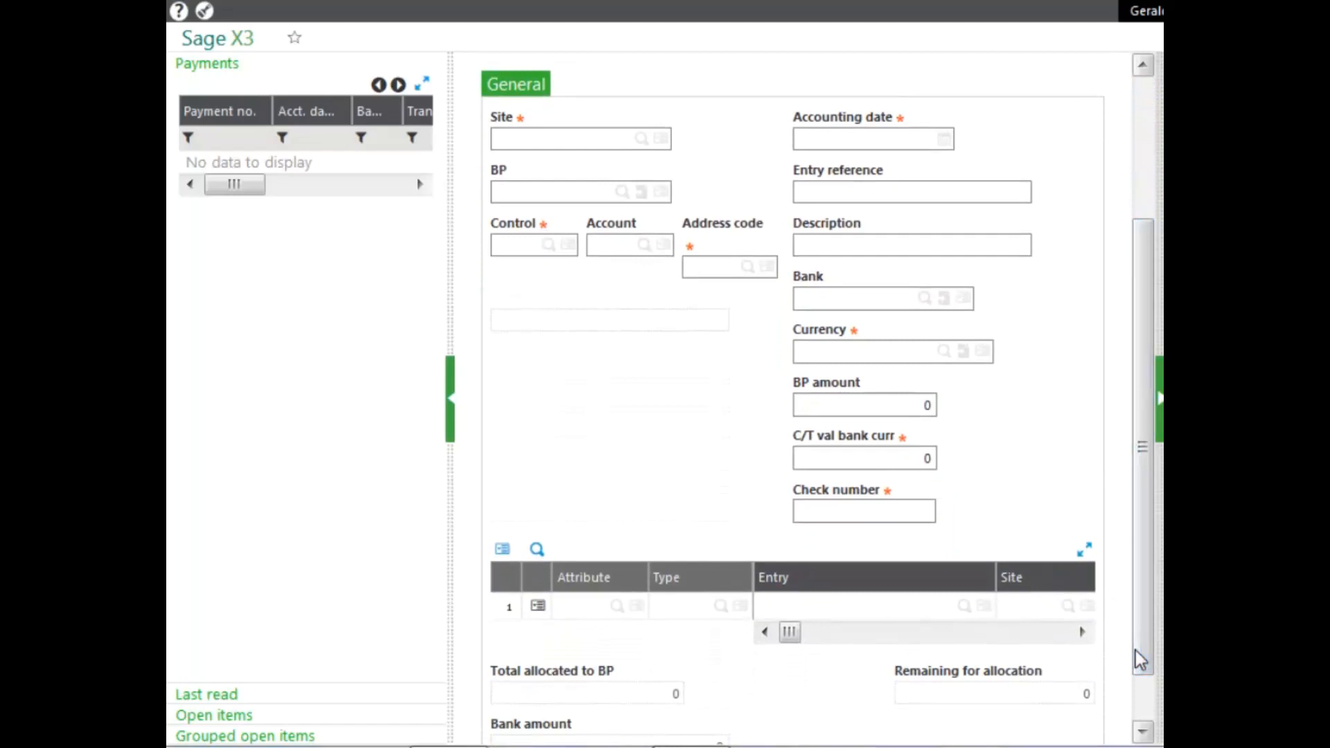